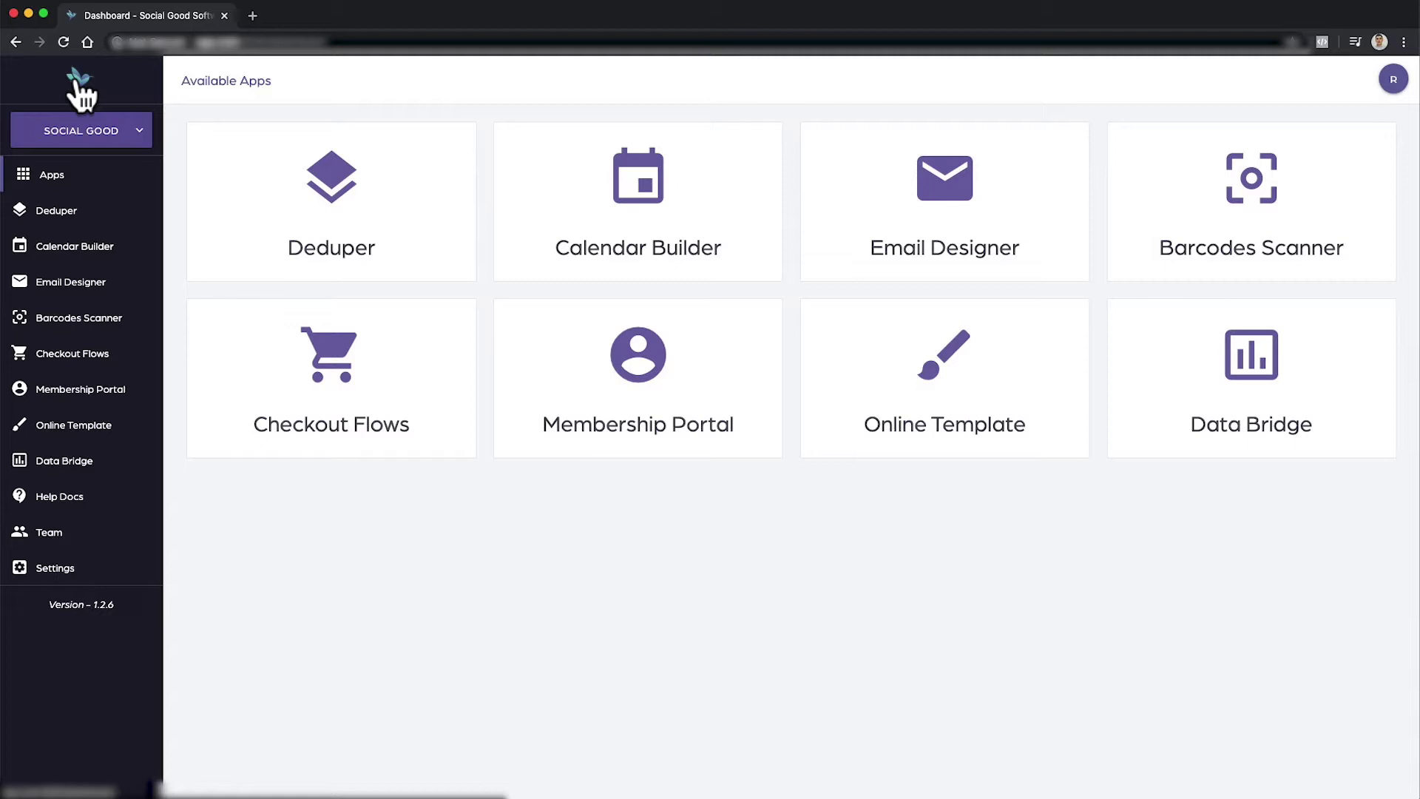
Step: Open the Deduper app and request a fresh data download from its sync activity
click(353, 189)
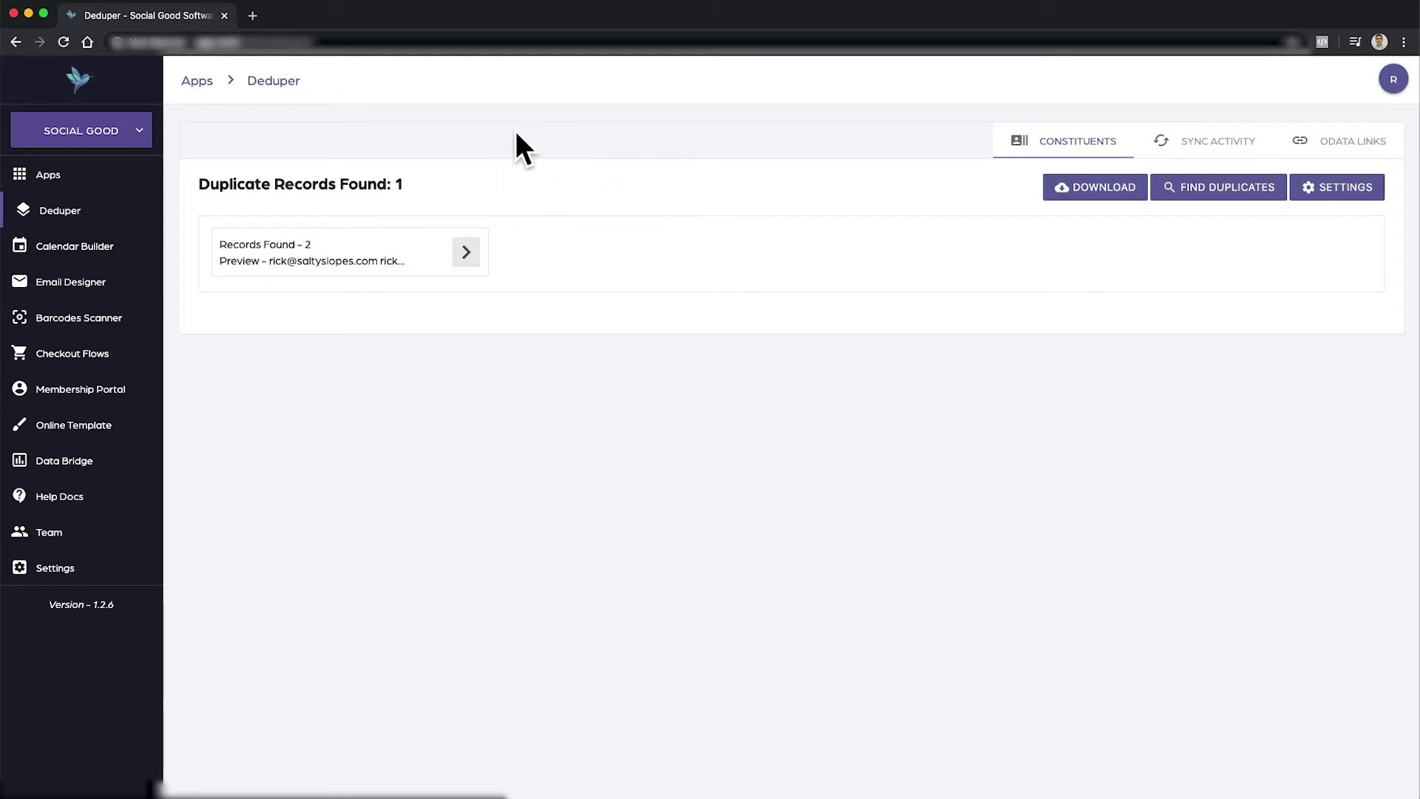
click(1193, 147)
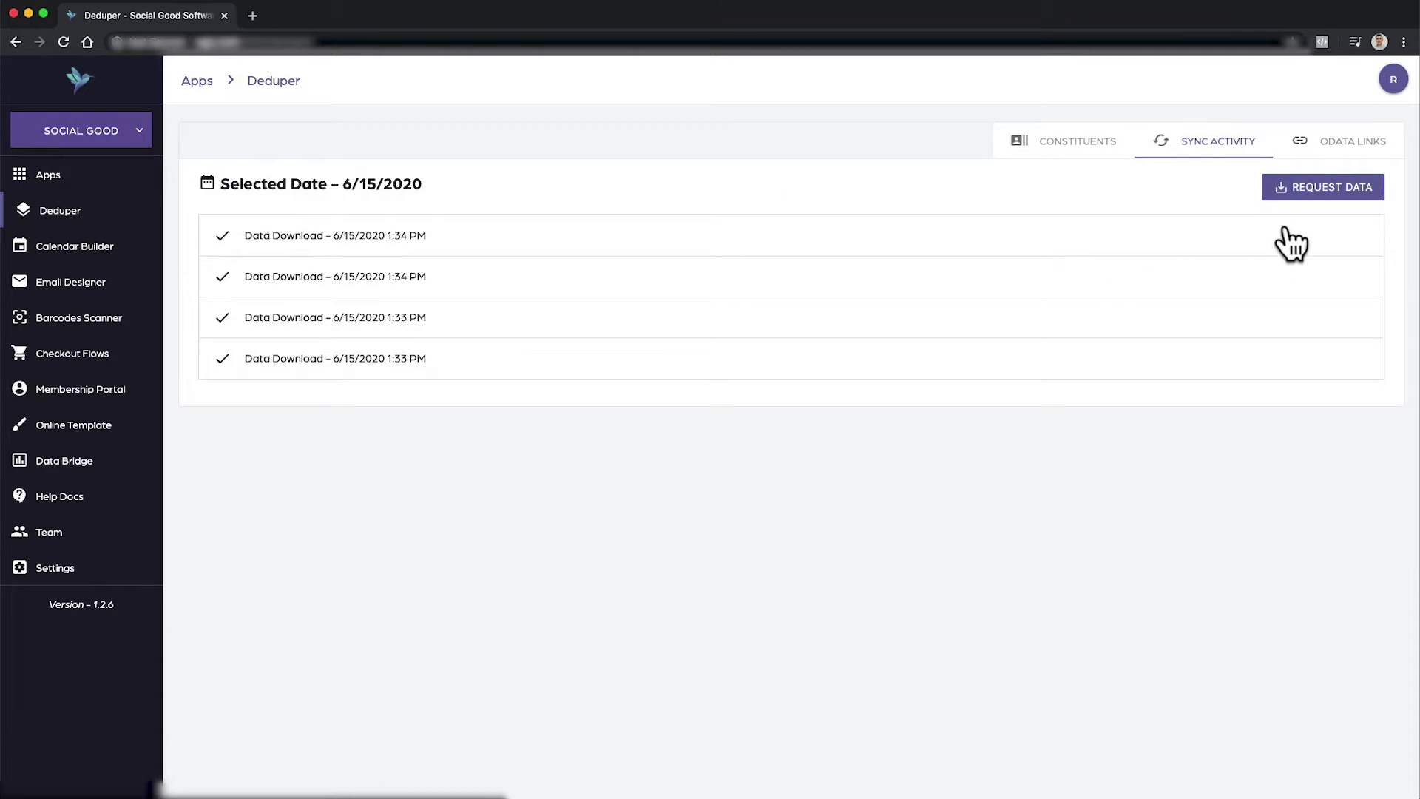
click(1302, 188)
click(831, 374)
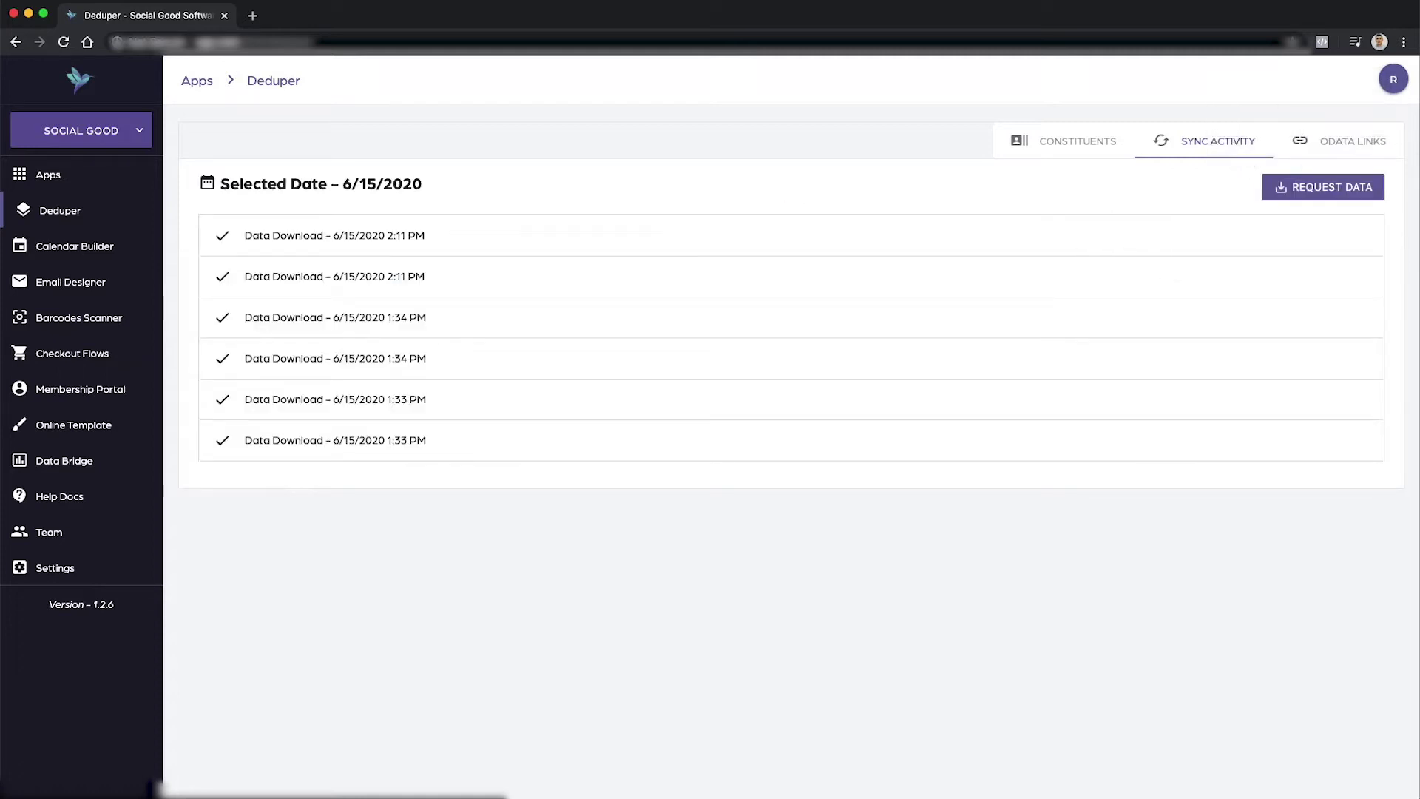
Step: Run the search for duplicates on the constituent records
click(1050, 142)
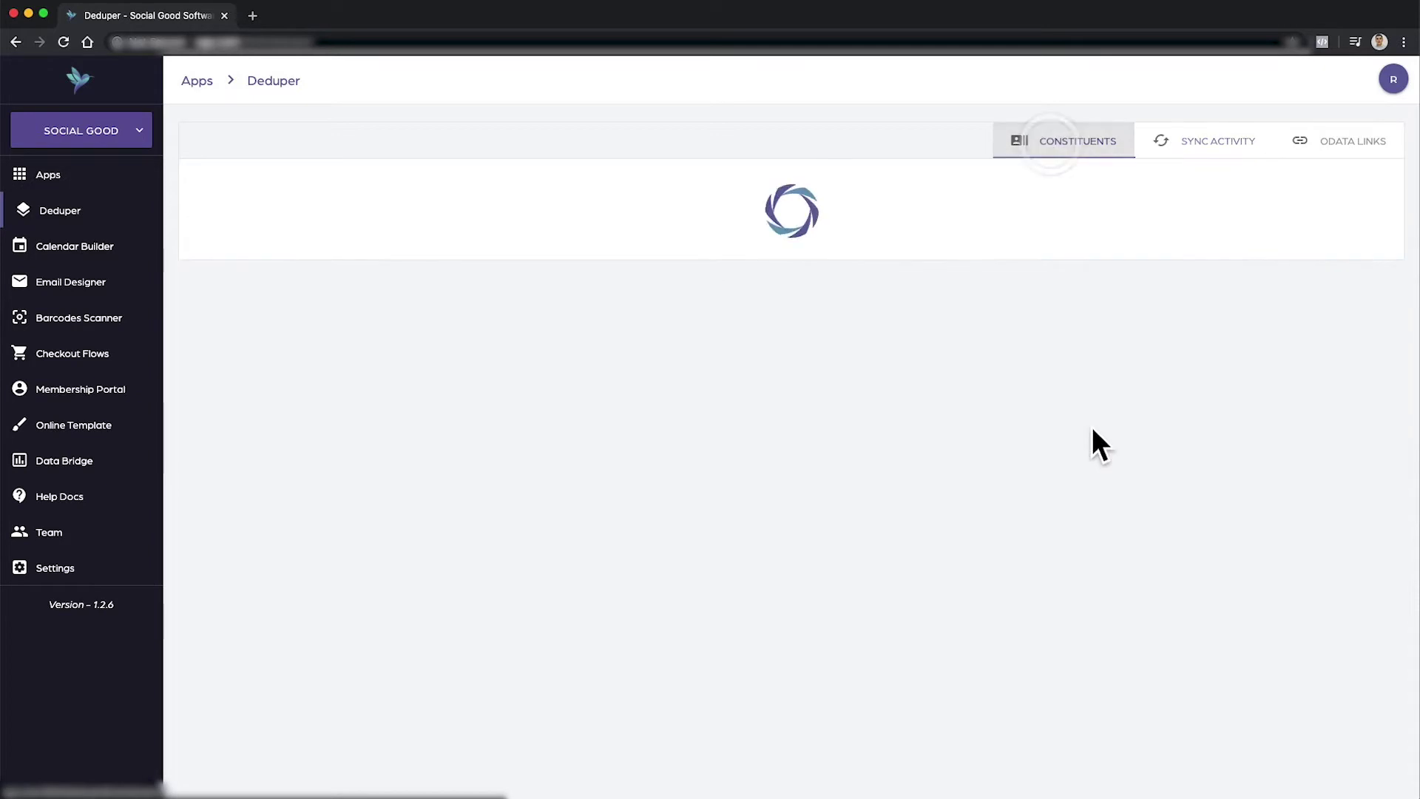
click(1206, 194)
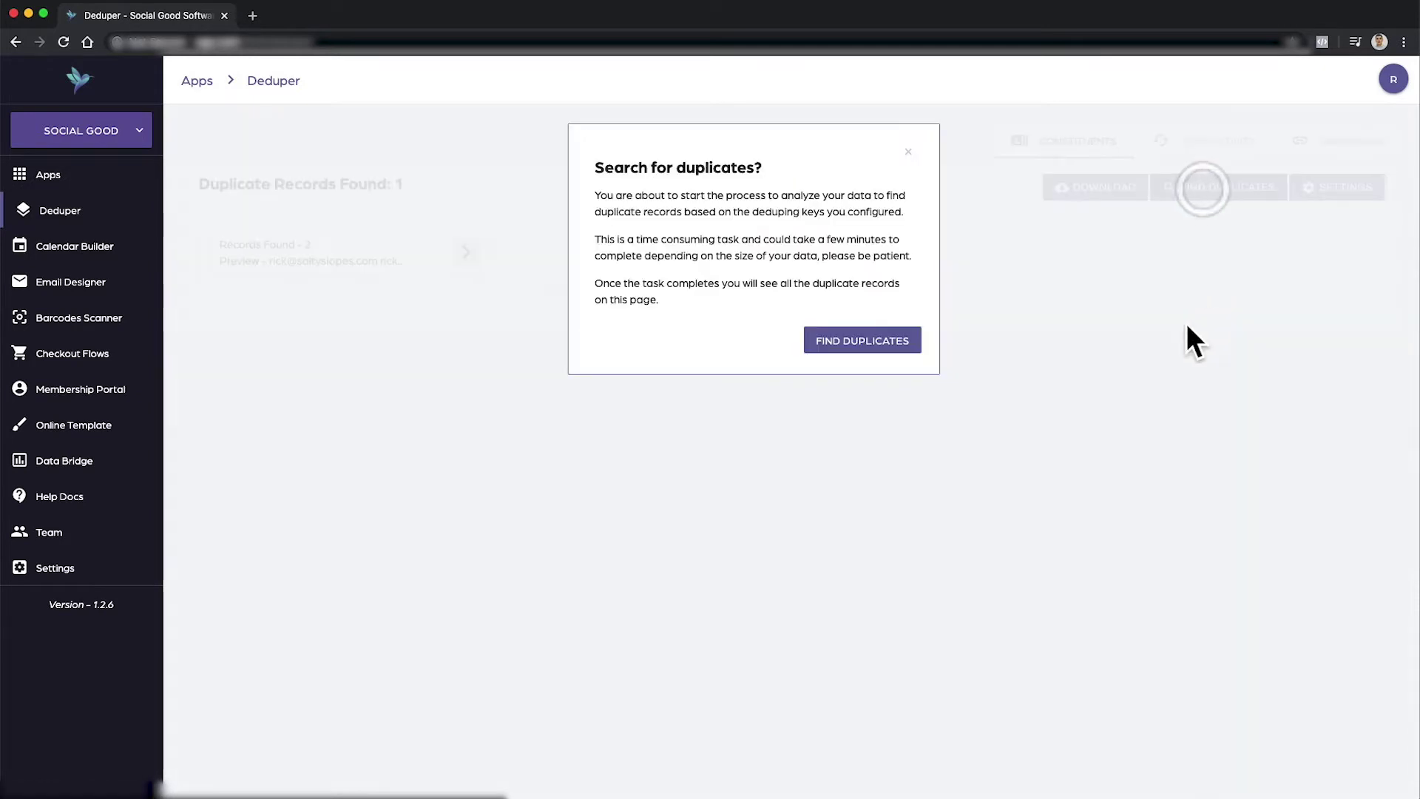
click(843, 342)
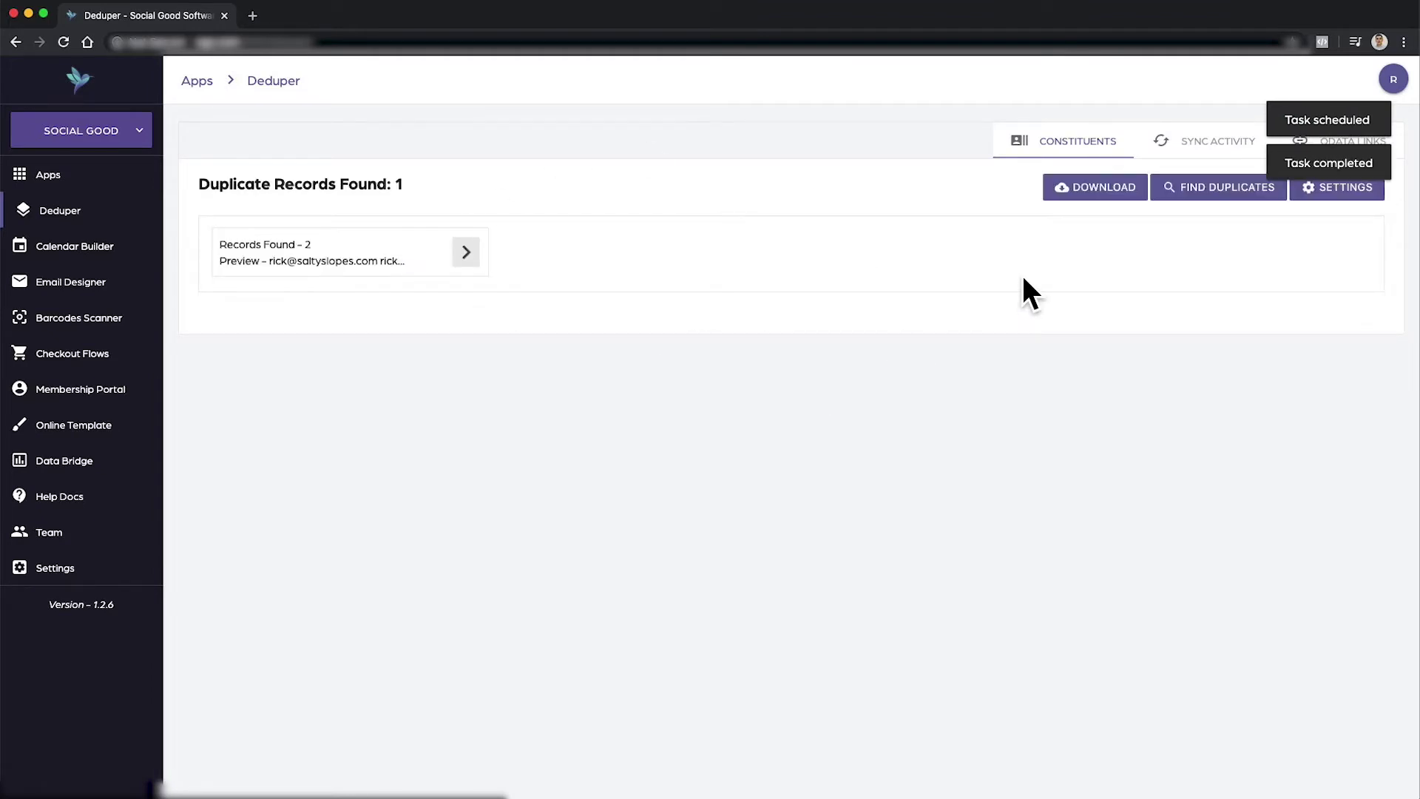
Step: Open the found duplicate group and compare the date added of Record #1 and Record #2
triple_click(390, 183)
click(415, 186)
click(464, 252)
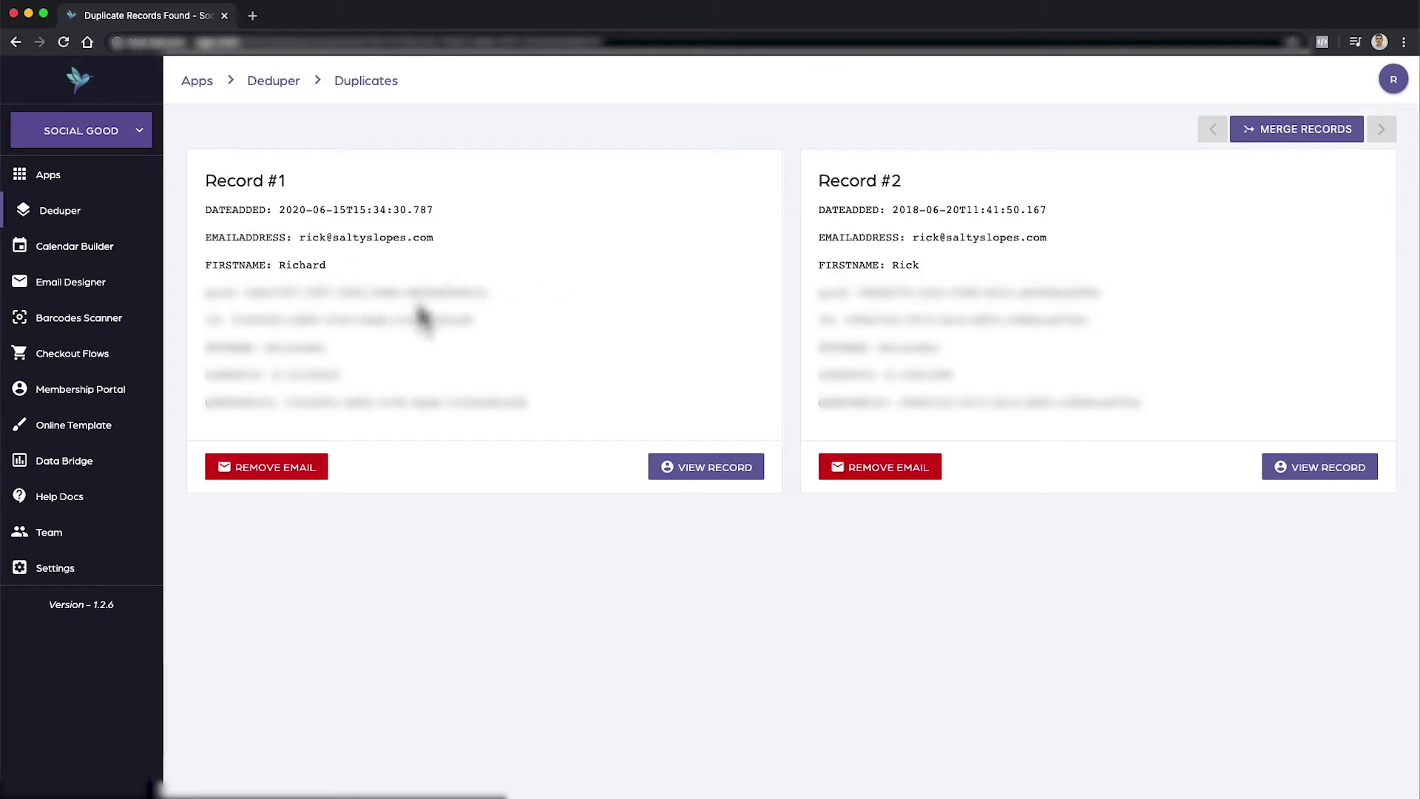
drag(919, 209, 889, 215)
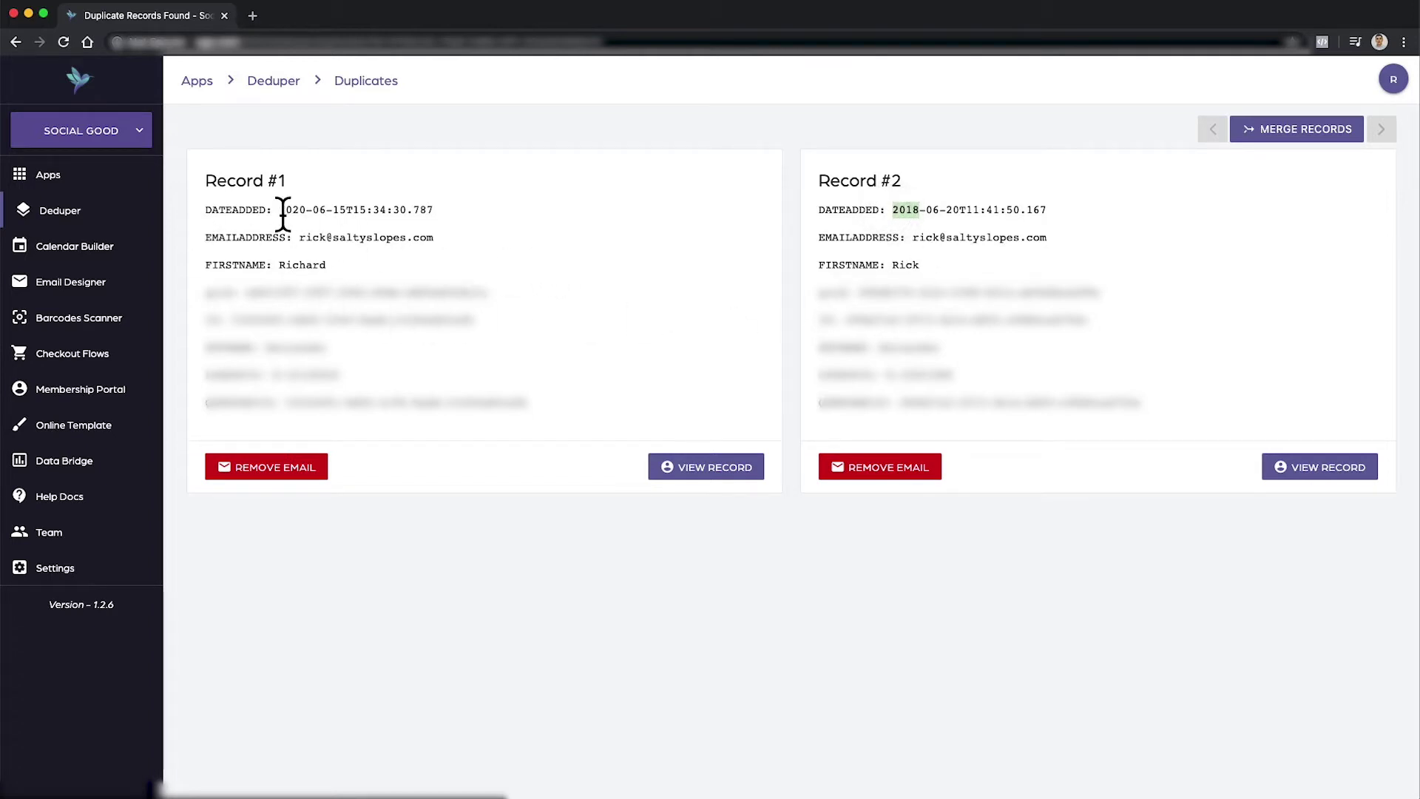
drag(280, 210, 307, 213)
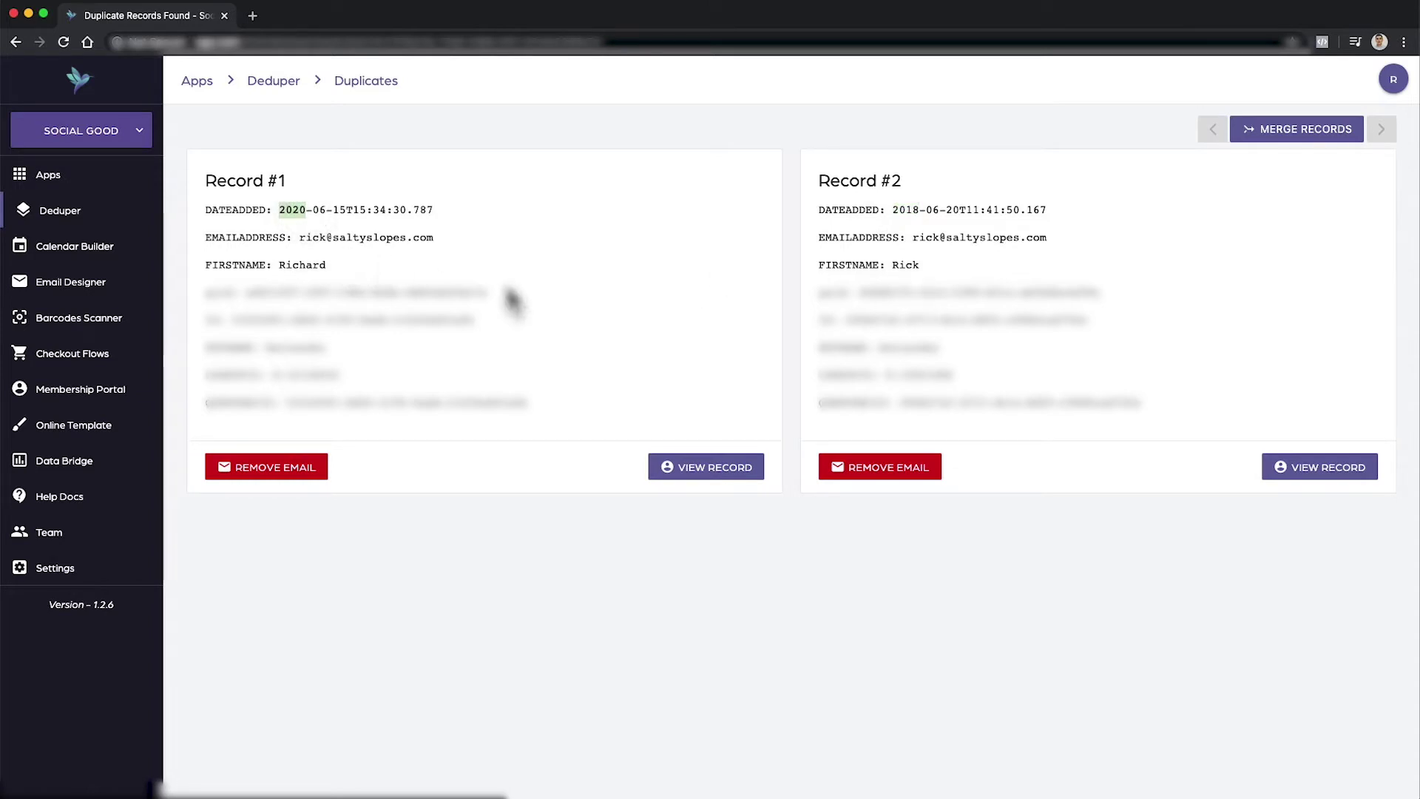
click(898, 276)
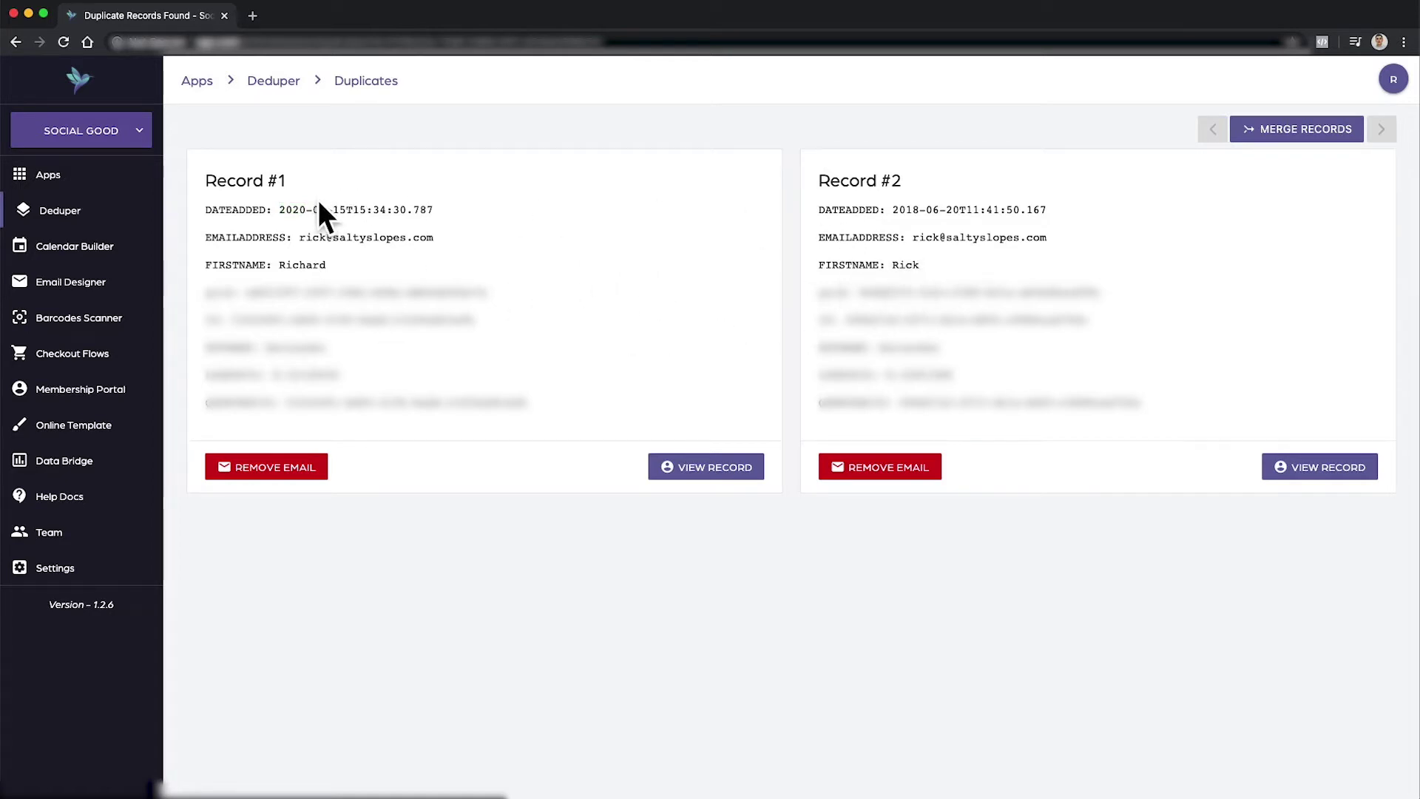
Step: Compare the email address and first name fields of the two duplicate records
drag(288, 279, 331, 348)
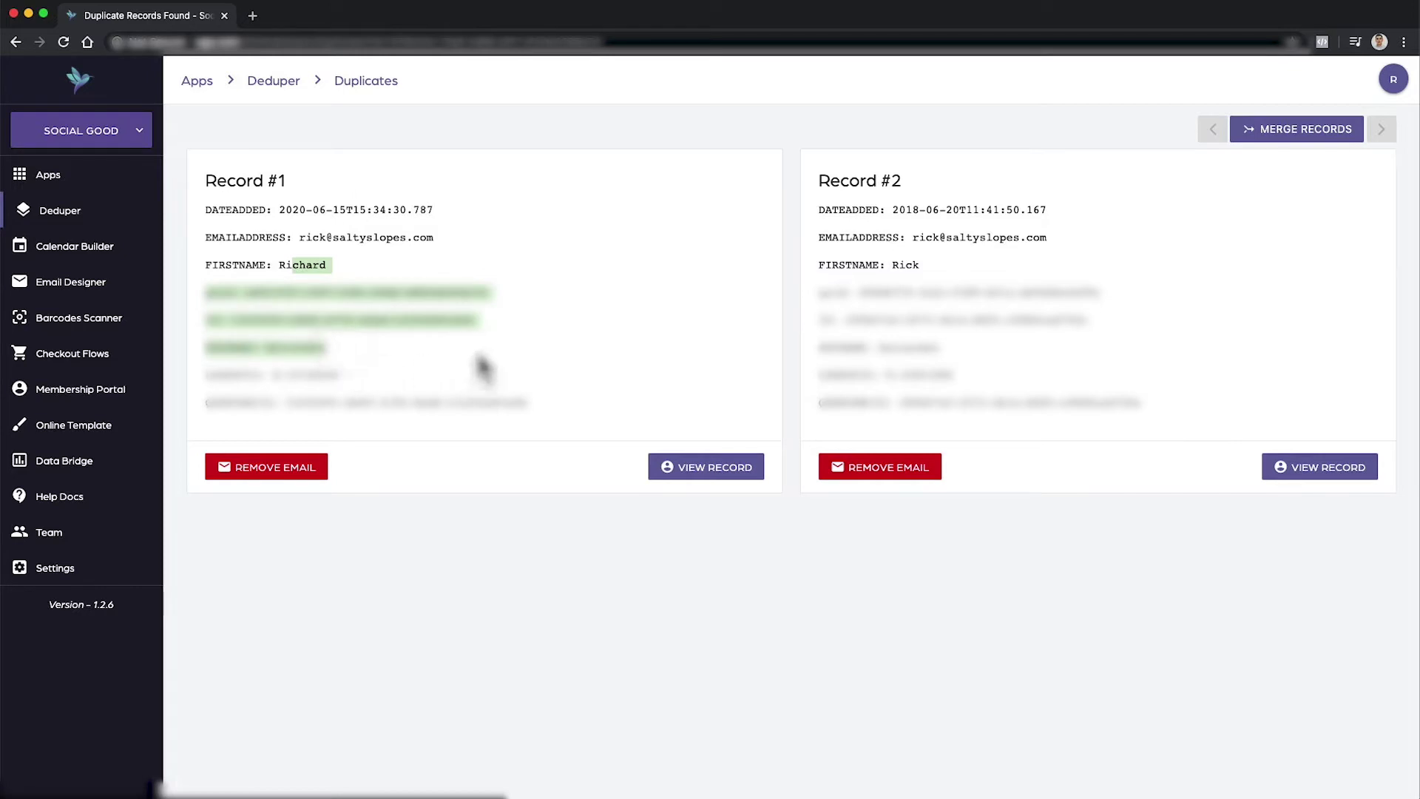
click(318, 351)
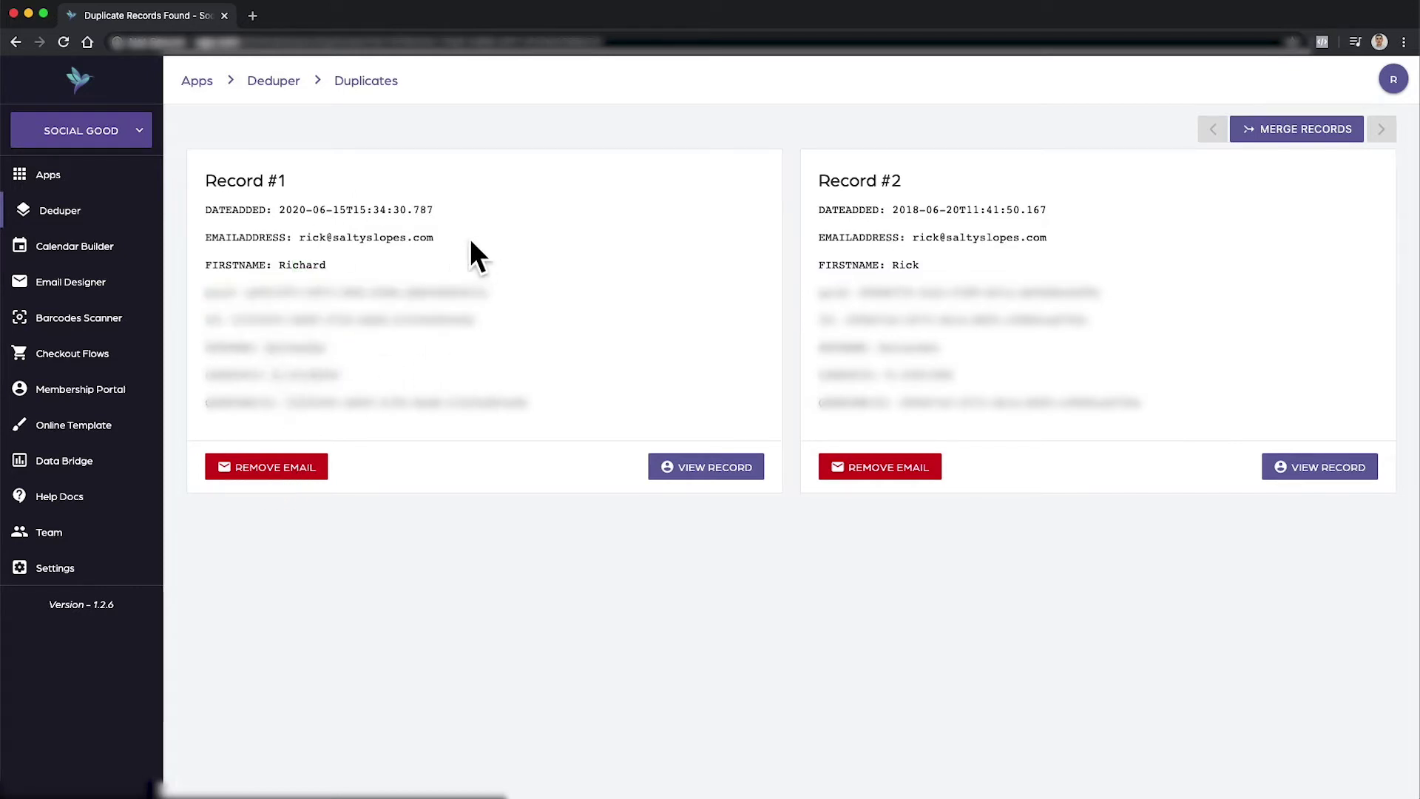
drag(469, 239, 301, 237)
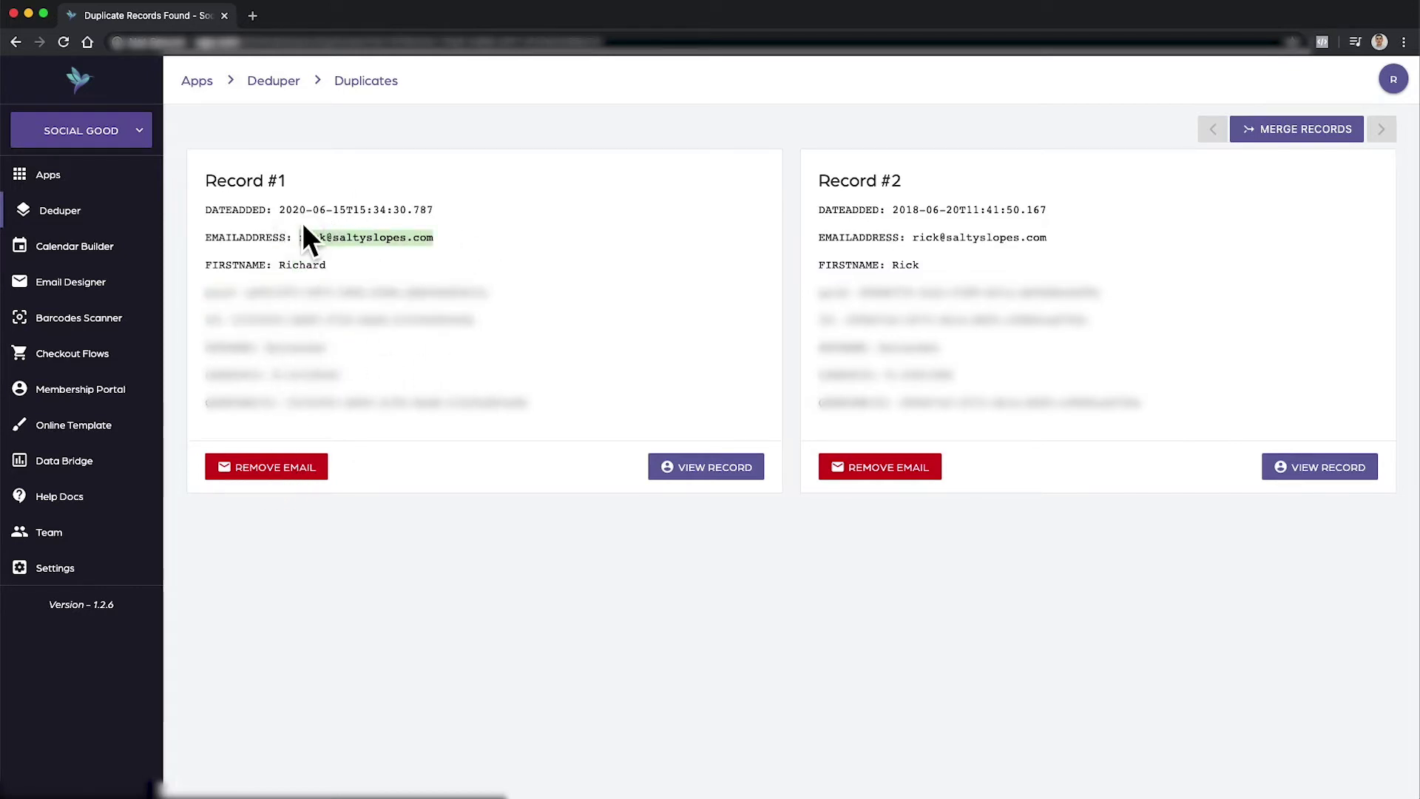
drag(287, 265, 312, 265)
click(433, 327)
double_click(905, 265)
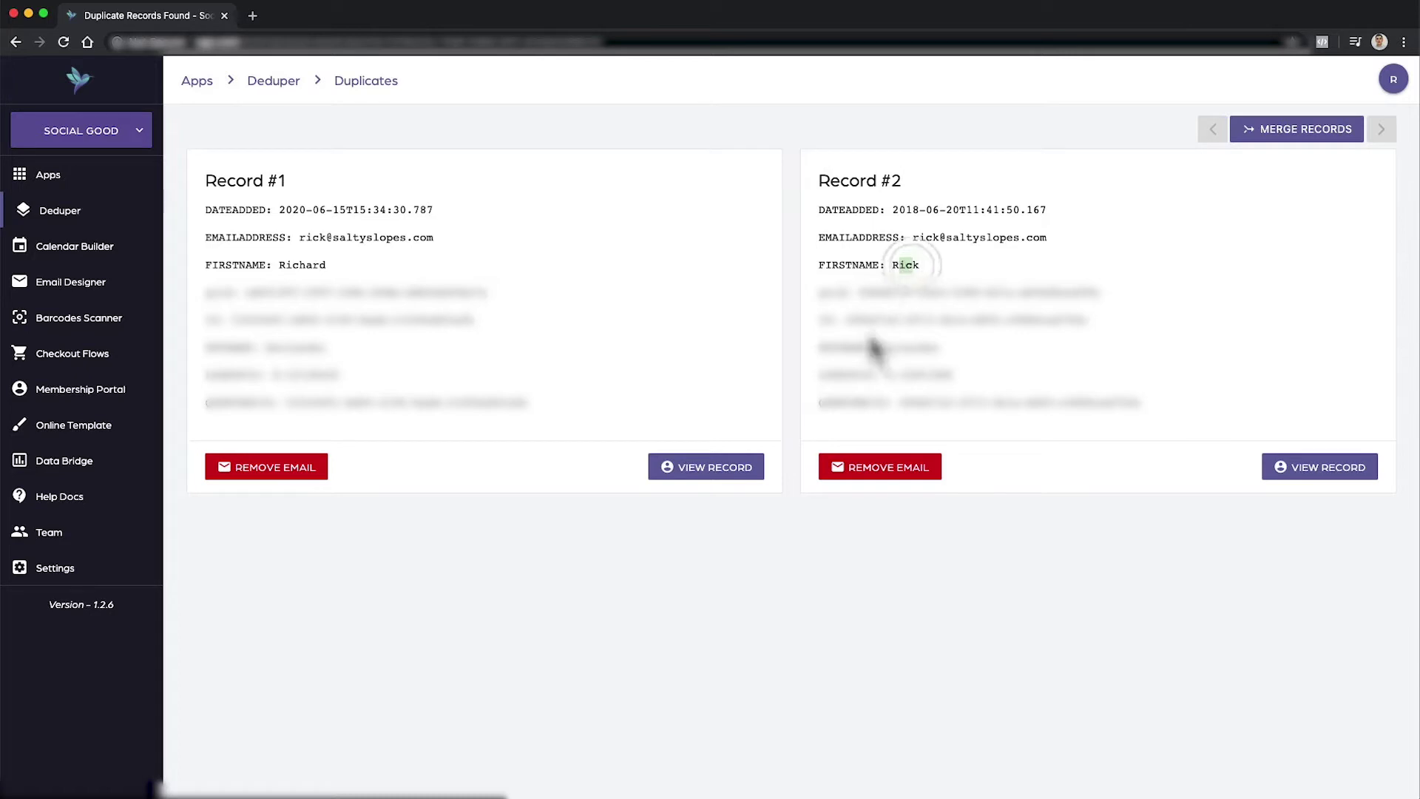
double_click(409, 247)
drag(411, 248, 434, 272)
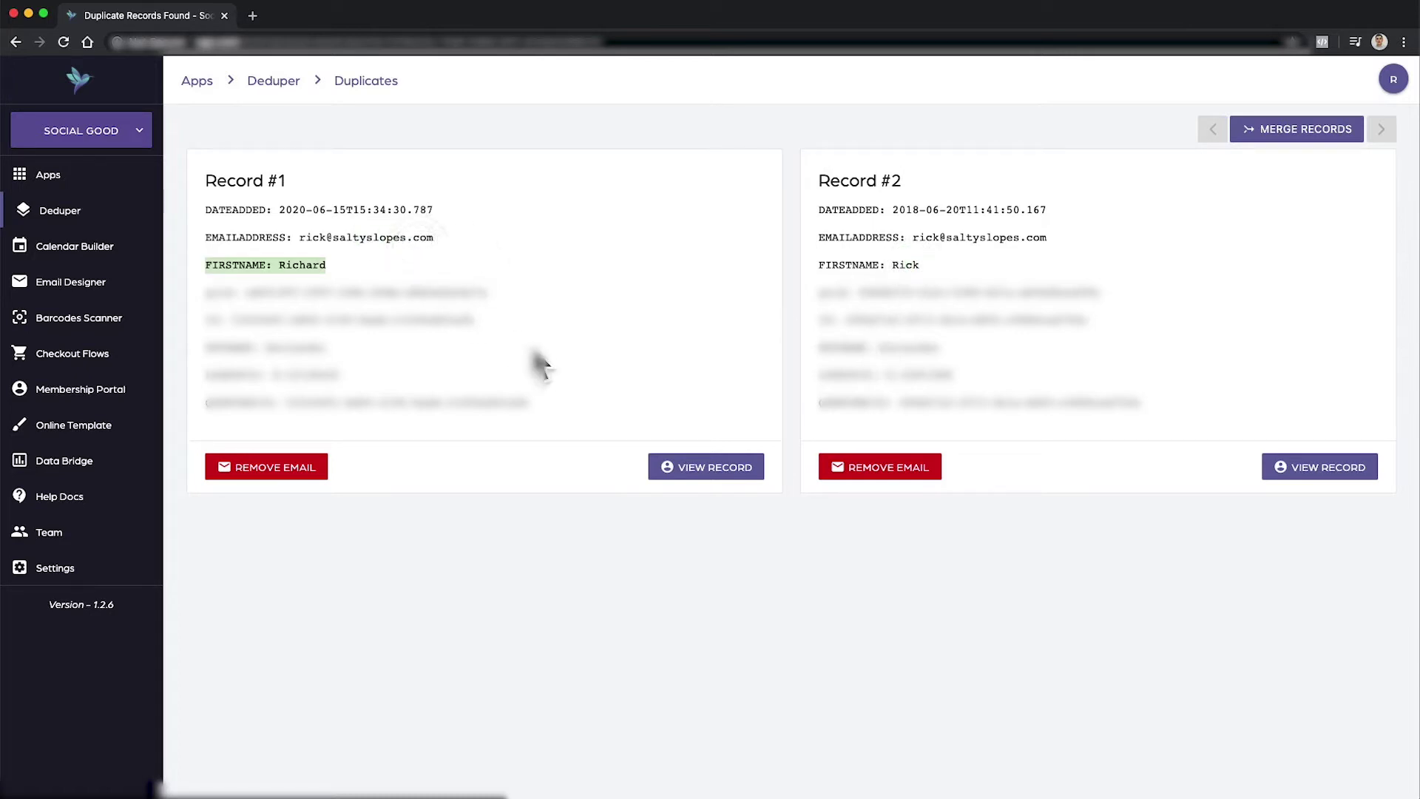
click(305, 235)
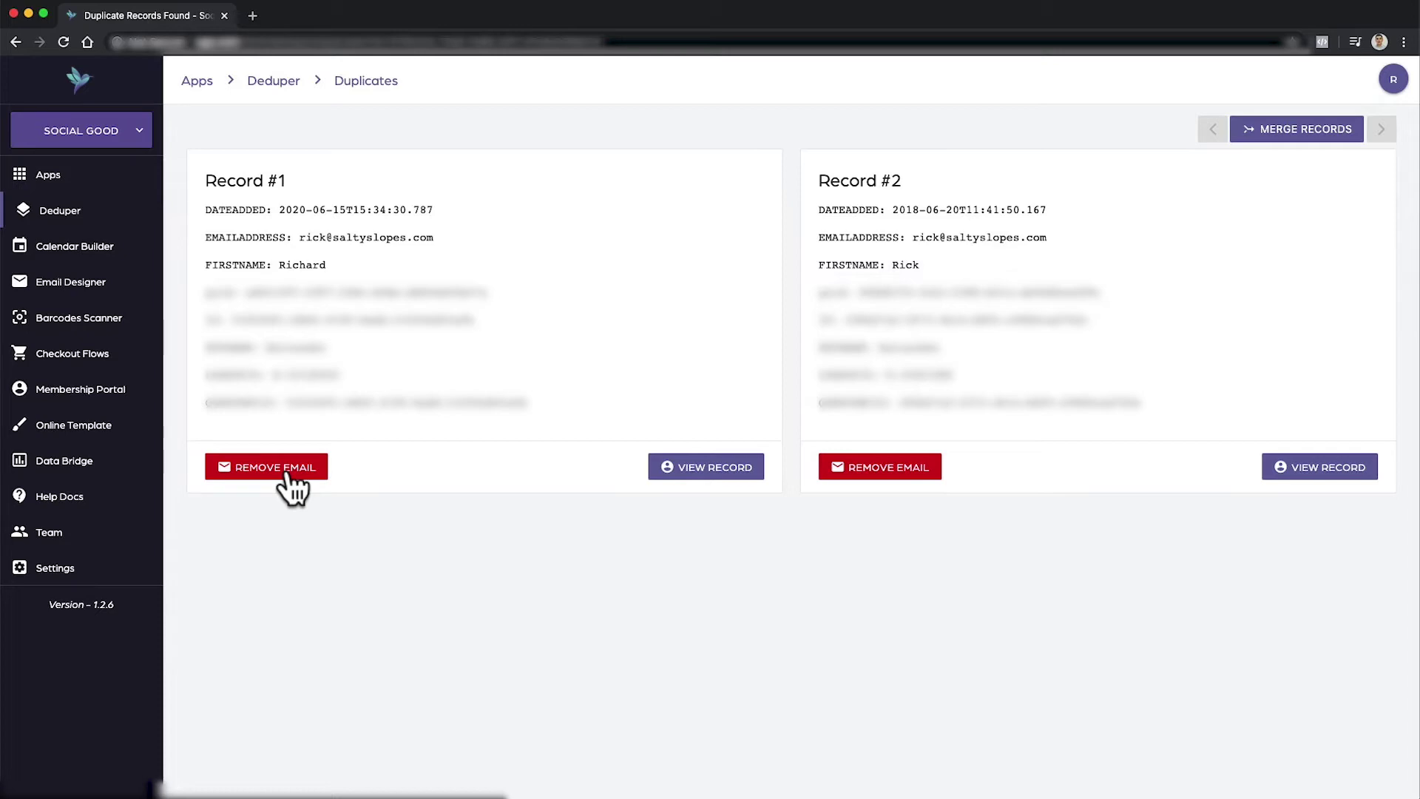
Step: View Record #1 in Altru, inspect the email address entry in its contact details, and return to the Deduper
click(703, 469)
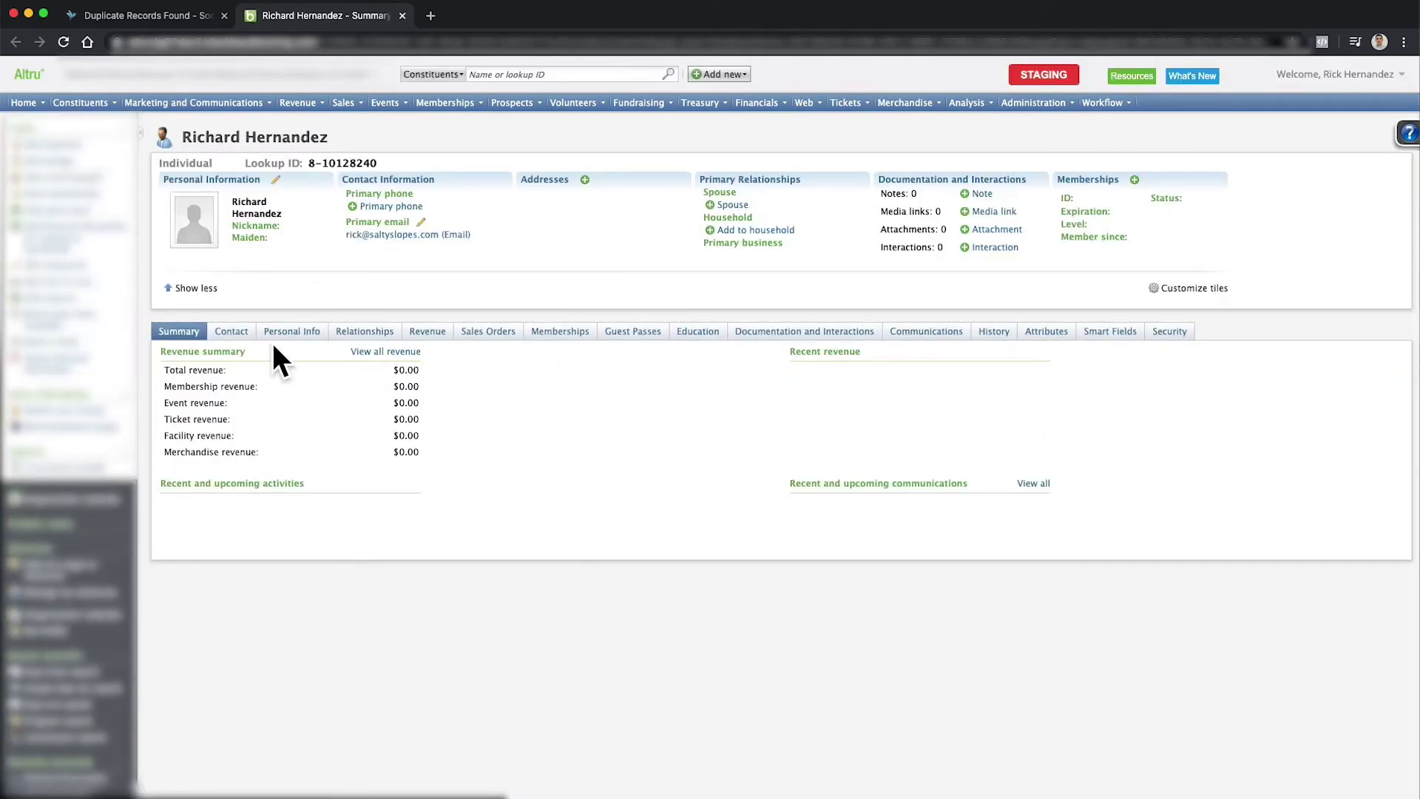
click(228, 331)
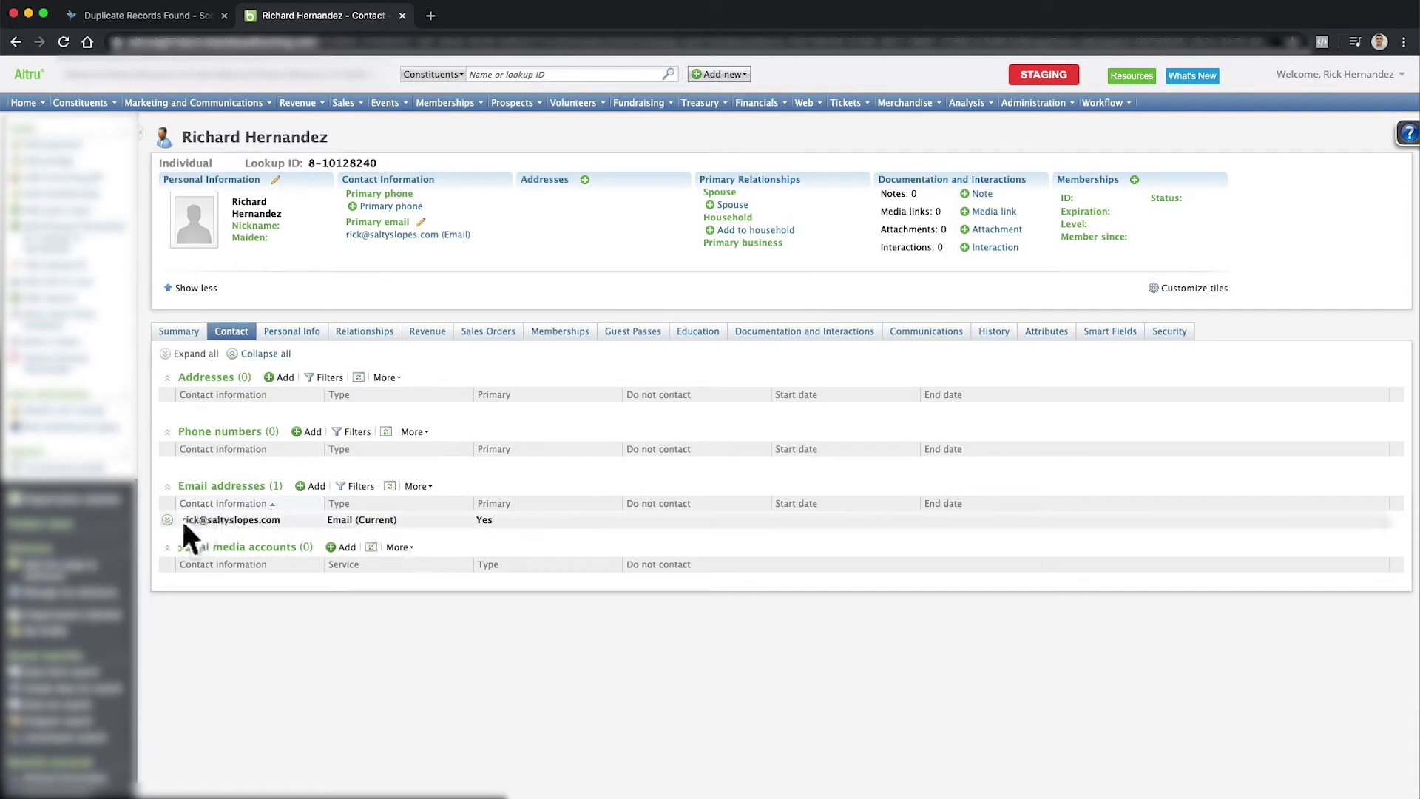
click(167, 520)
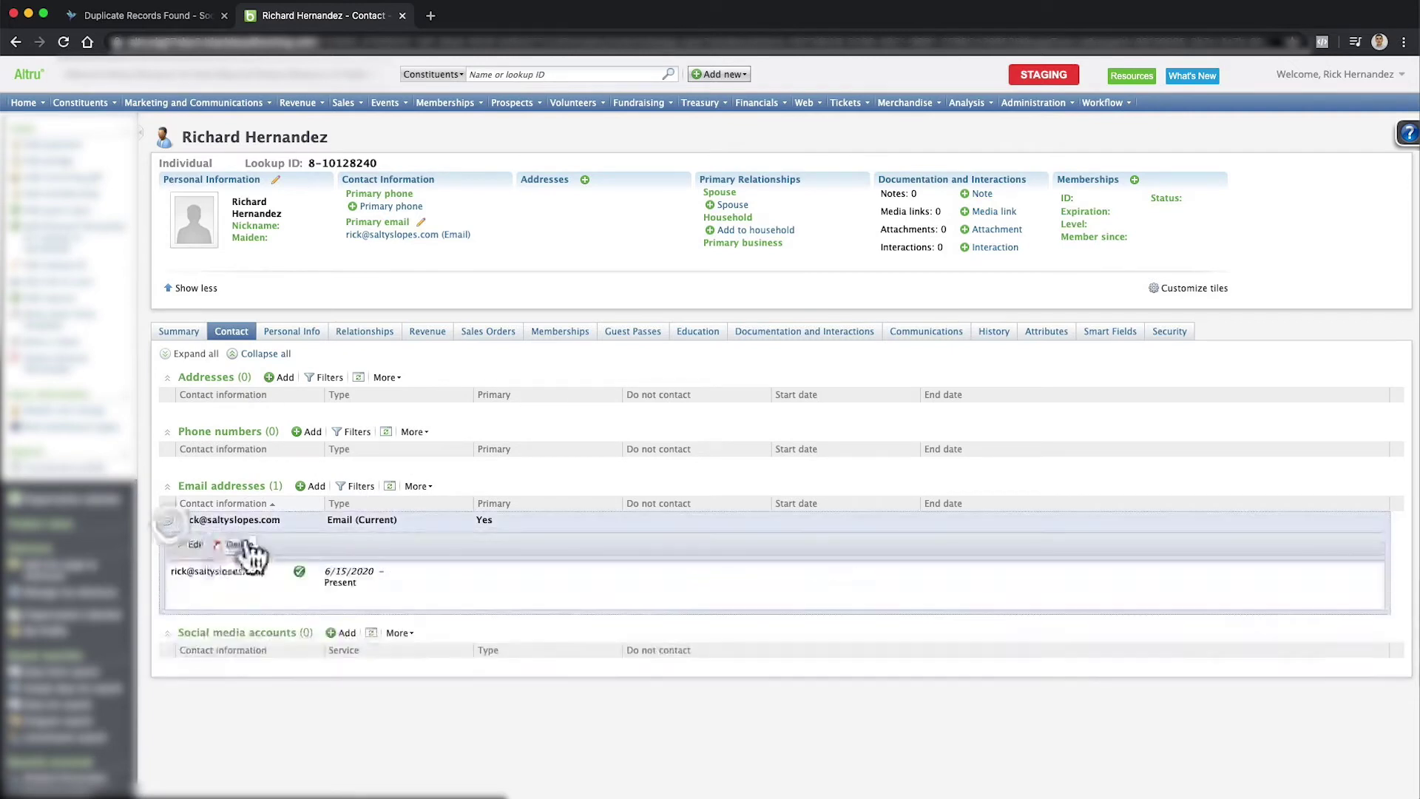
click(167, 520)
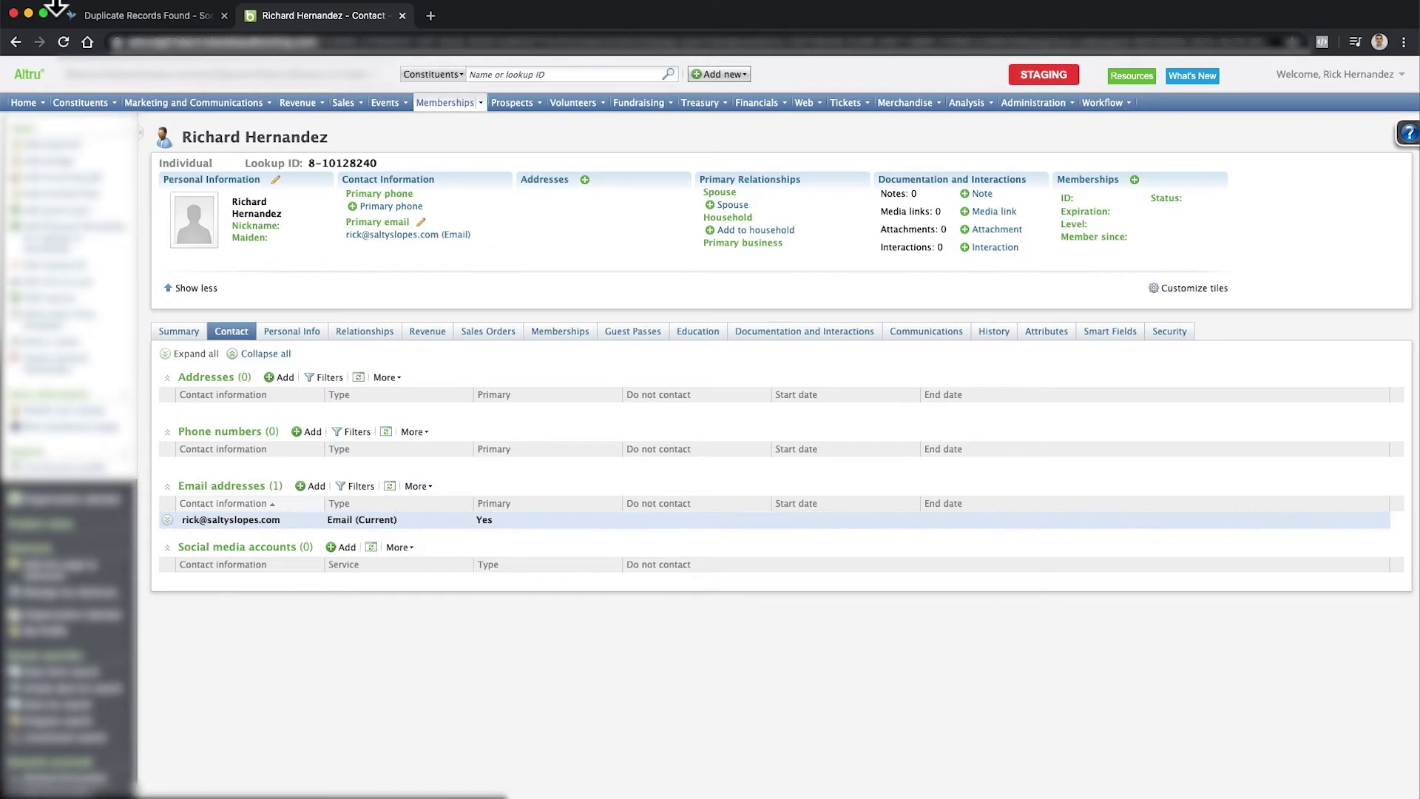
click(109, 16)
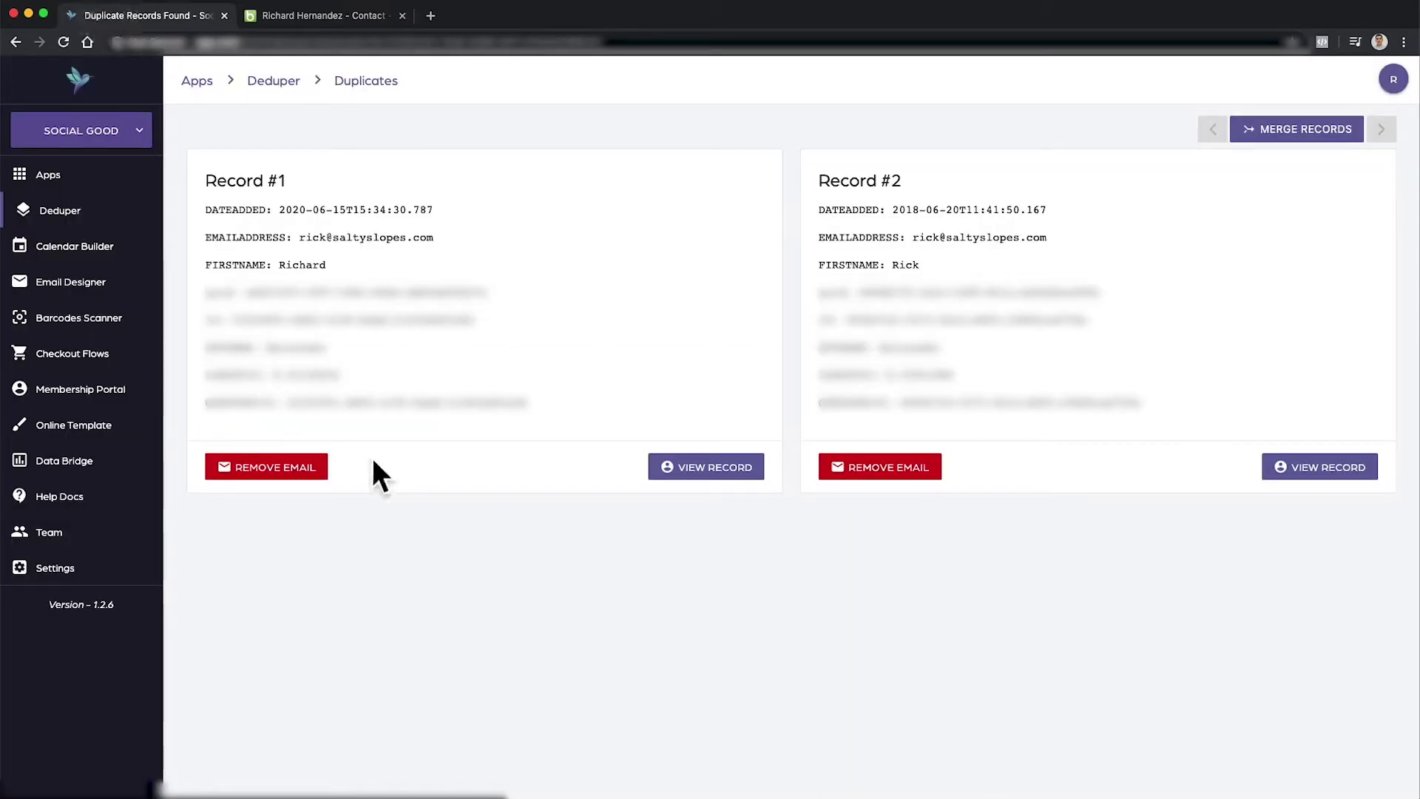
click(274, 470)
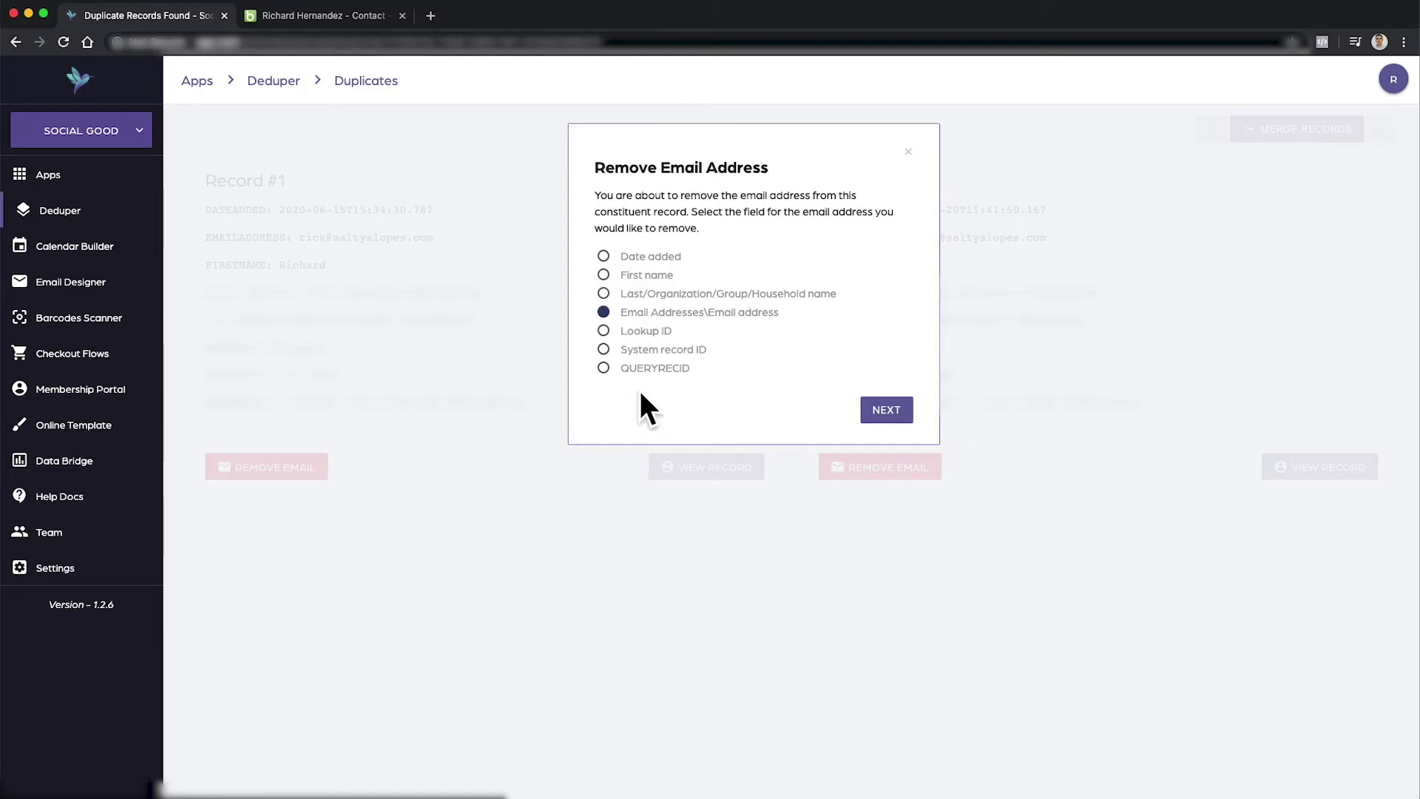
click(639, 311)
click(603, 294)
click(604, 311)
click(881, 411)
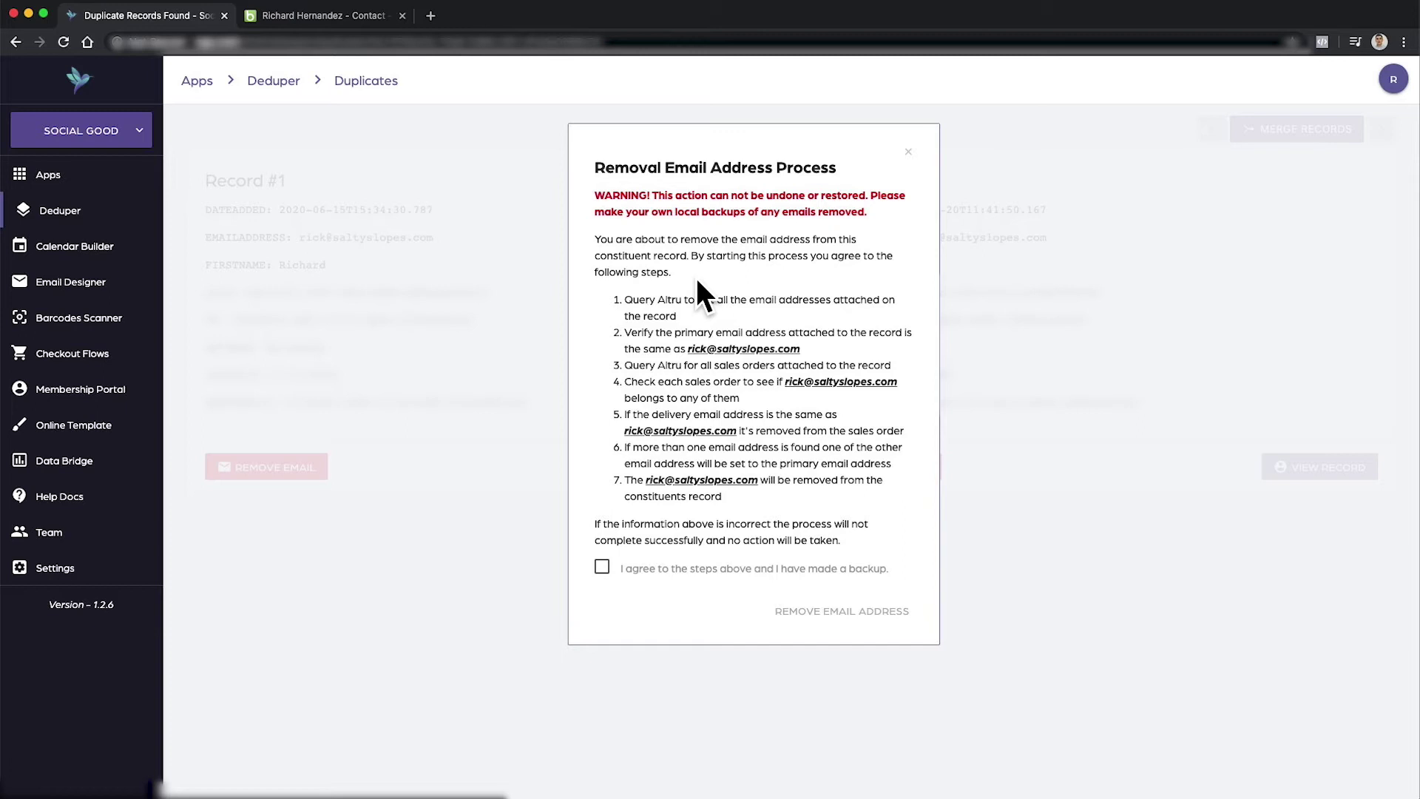
click(323, 15)
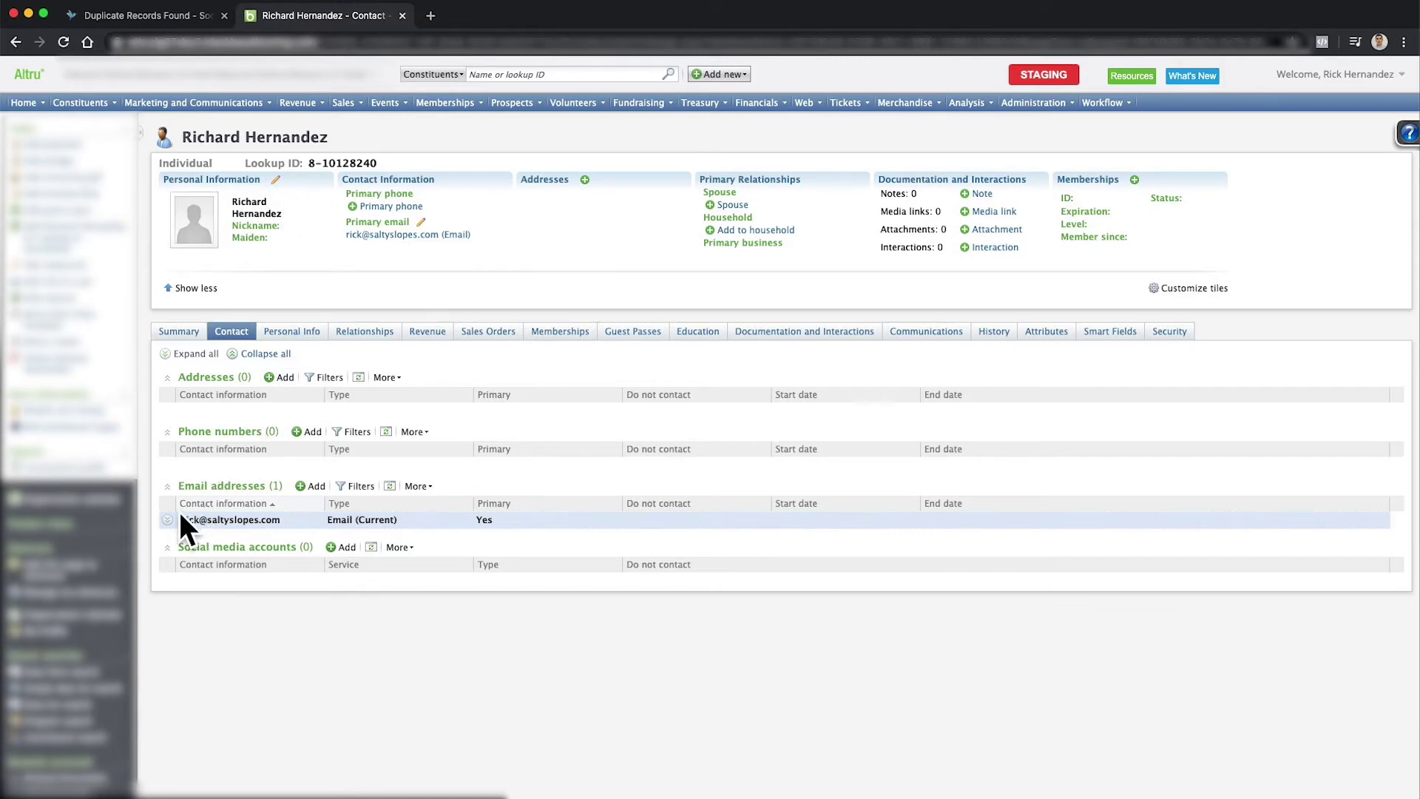
click(163, 14)
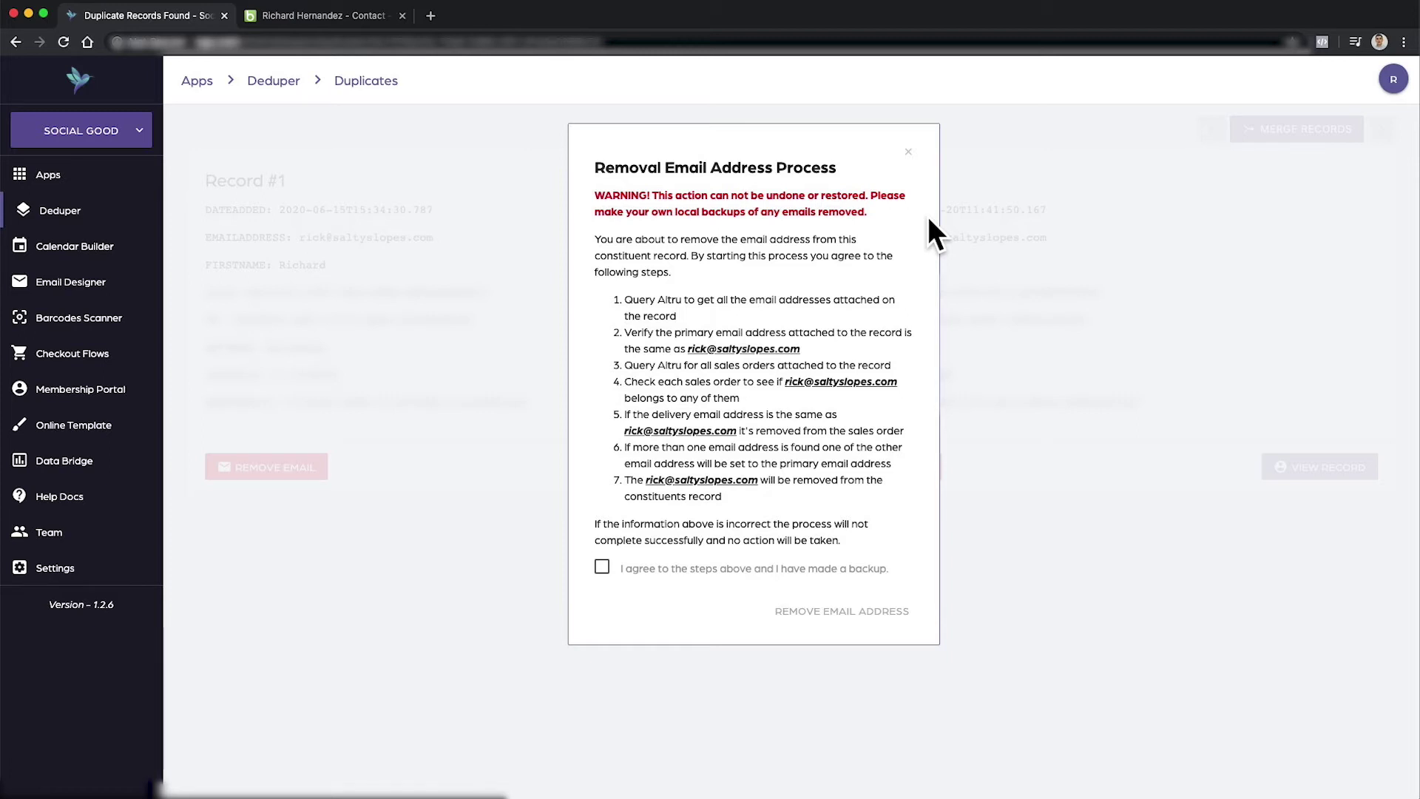
click(908, 151)
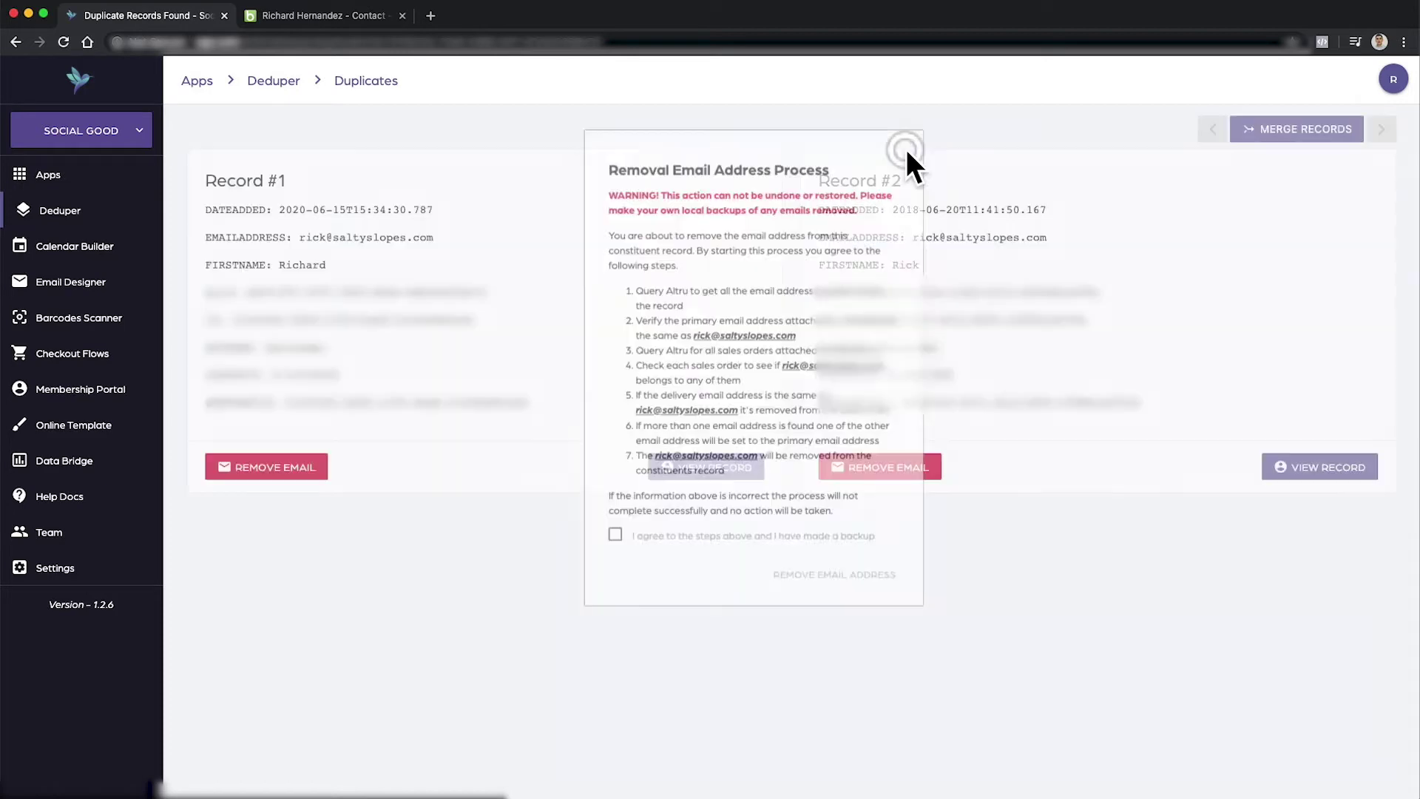
Step: Return to the Deduper's constituent overview and export the duplicate data to Excel as a backup
click(272, 81)
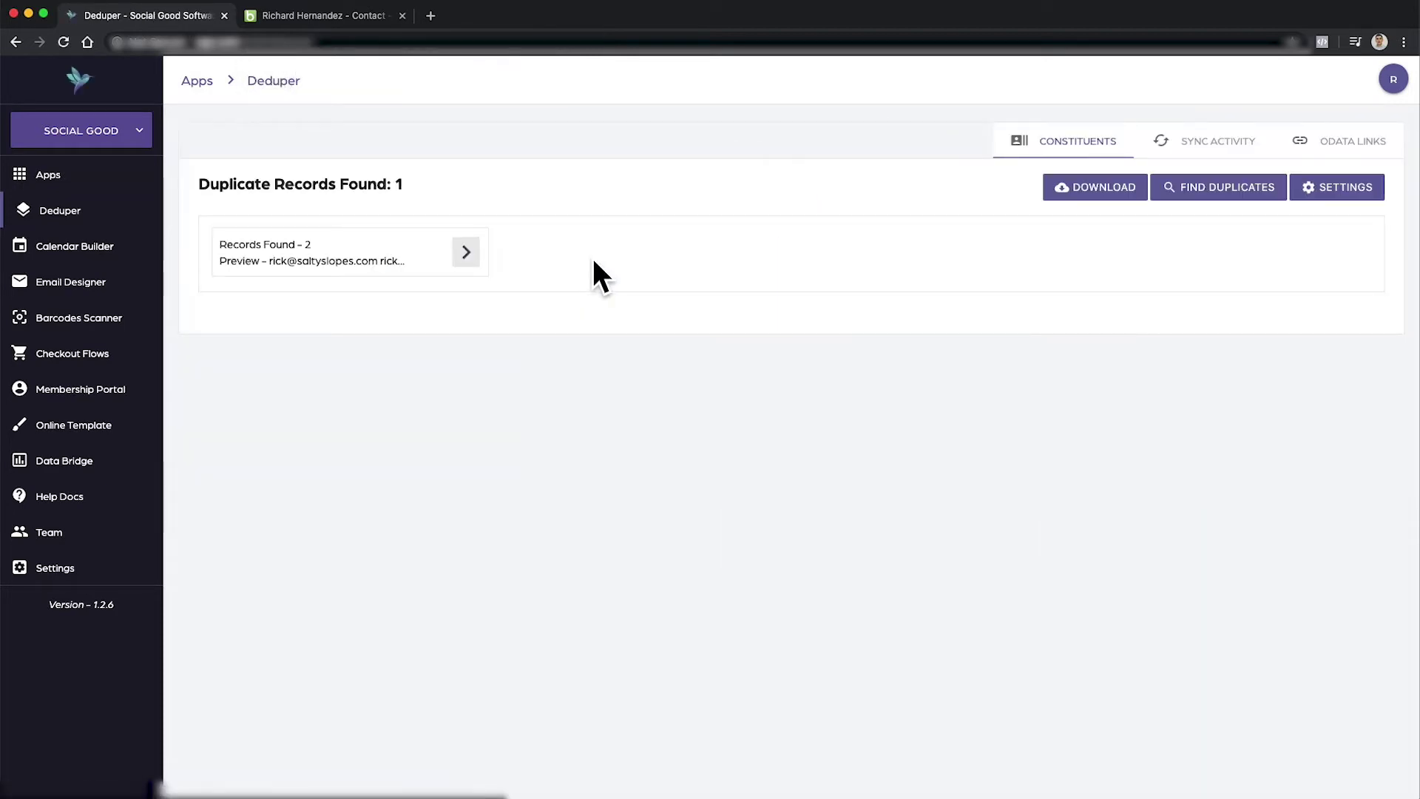
click(1107, 194)
click(762, 243)
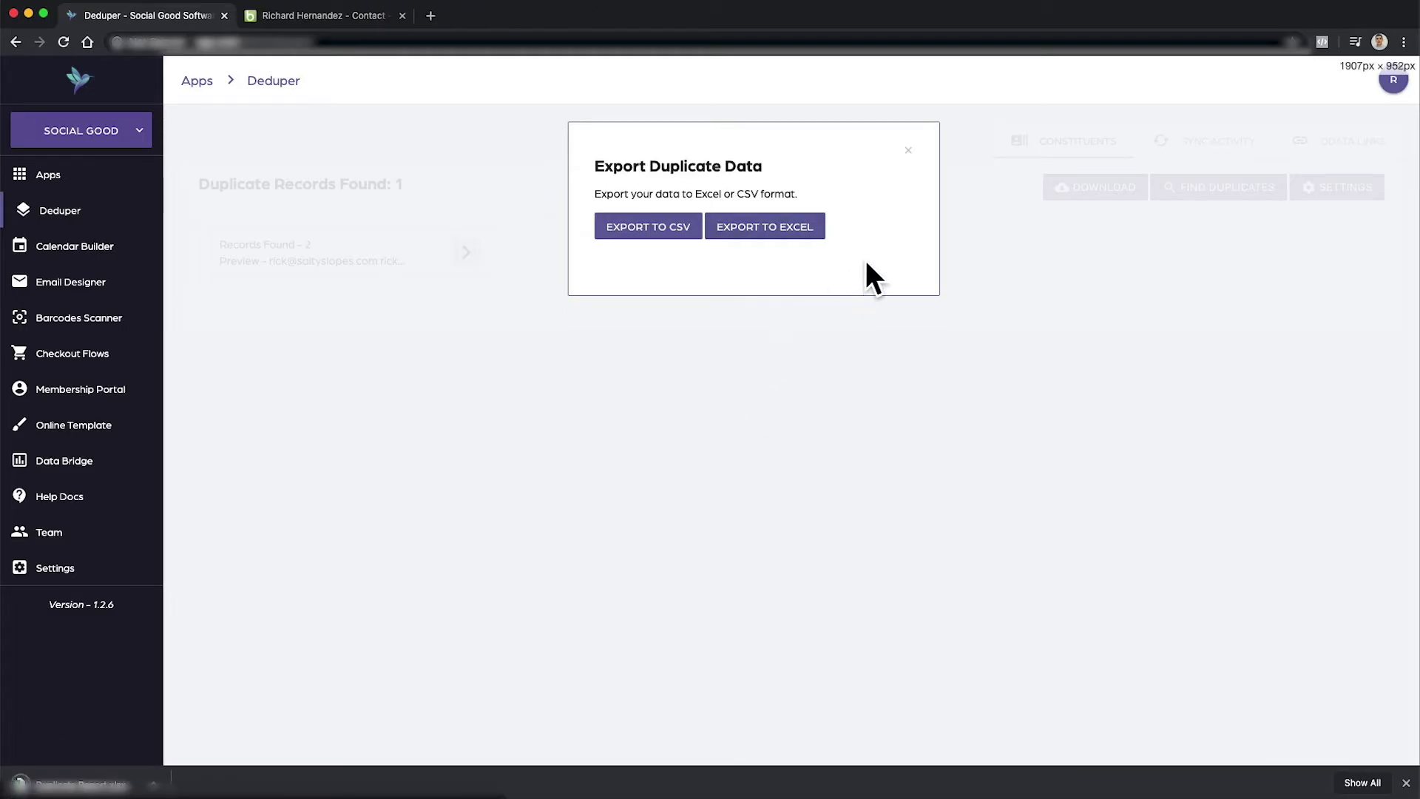
click(908, 151)
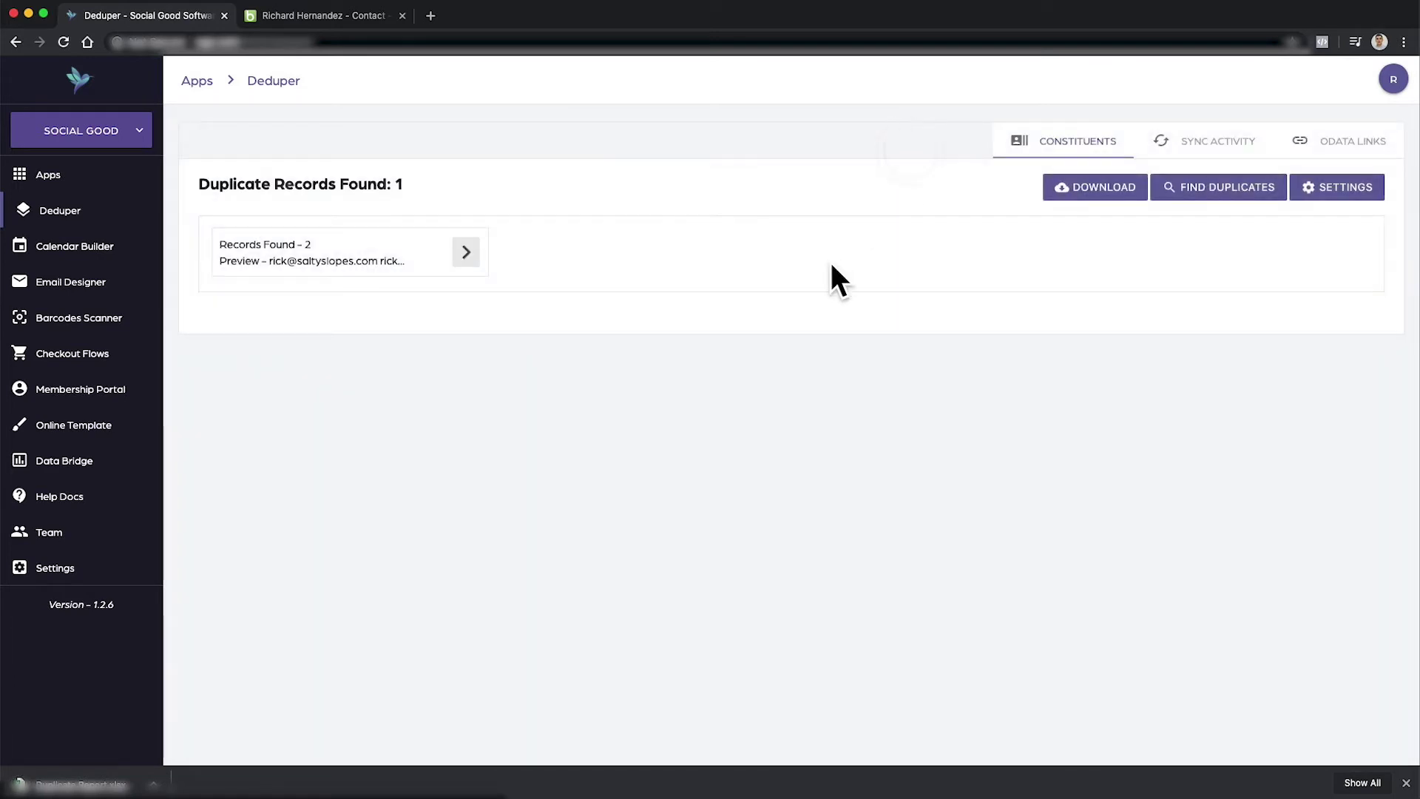
Step: Reopen the duplicate group and start removing the email from Record #1, using the Email Addresses\Email address field
click(458, 257)
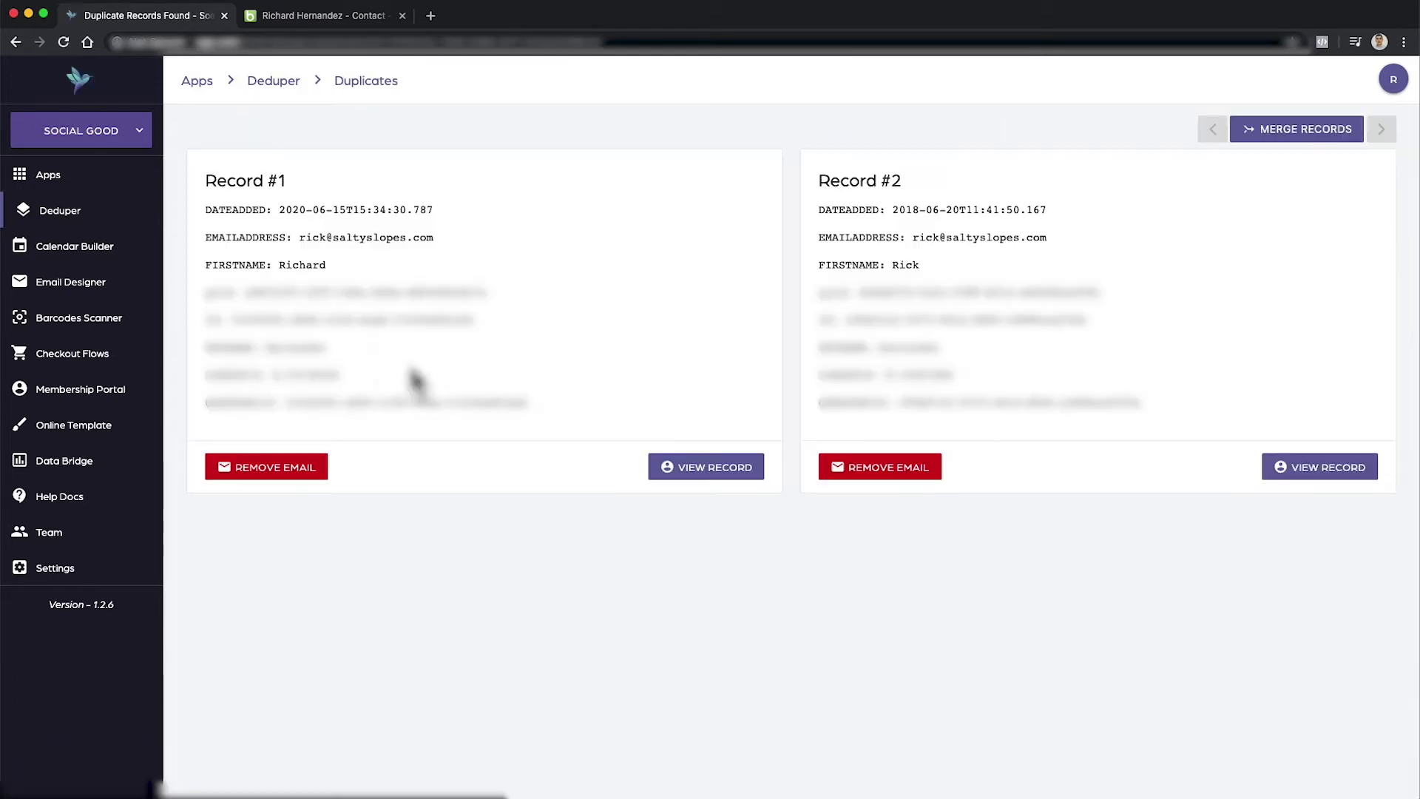
click(275, 473)
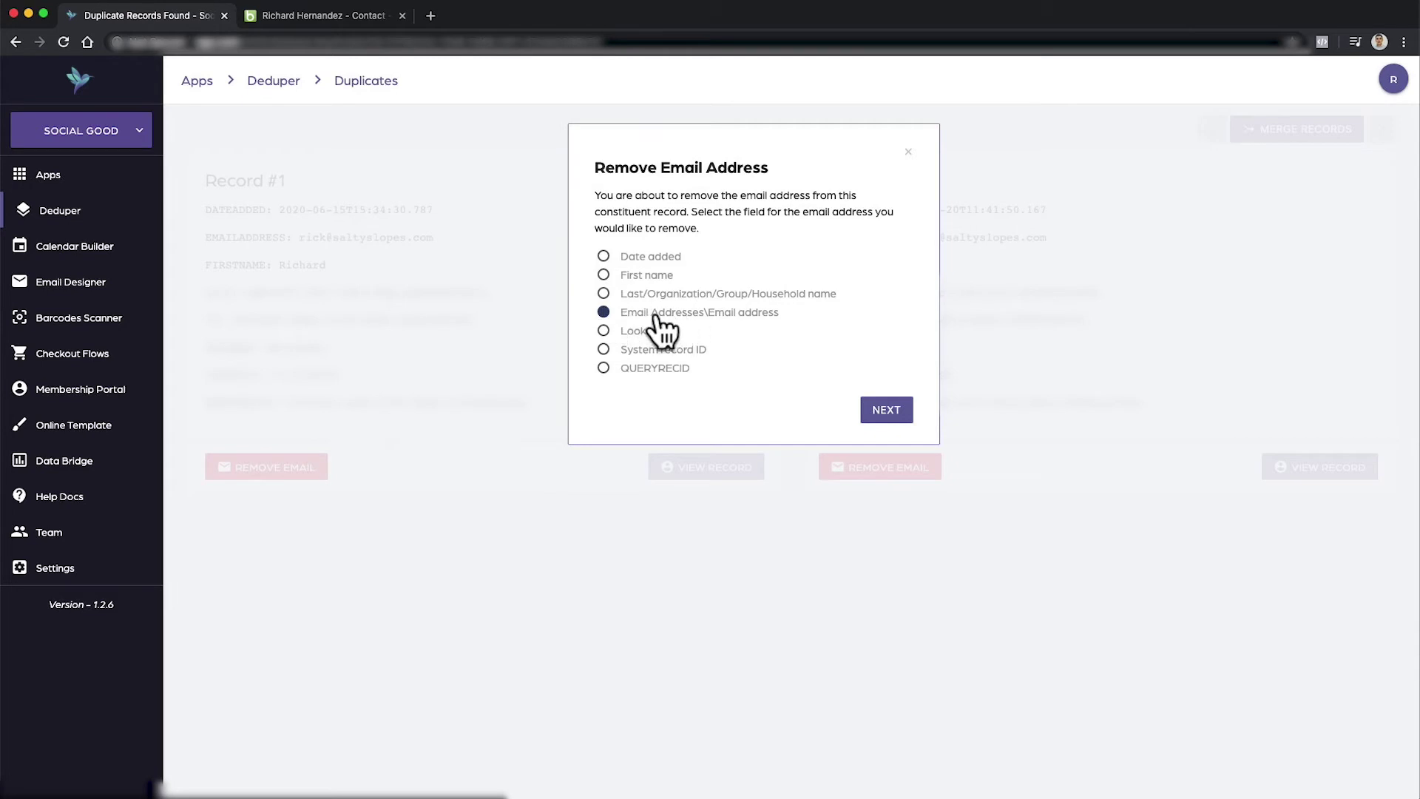
click(887, 411)
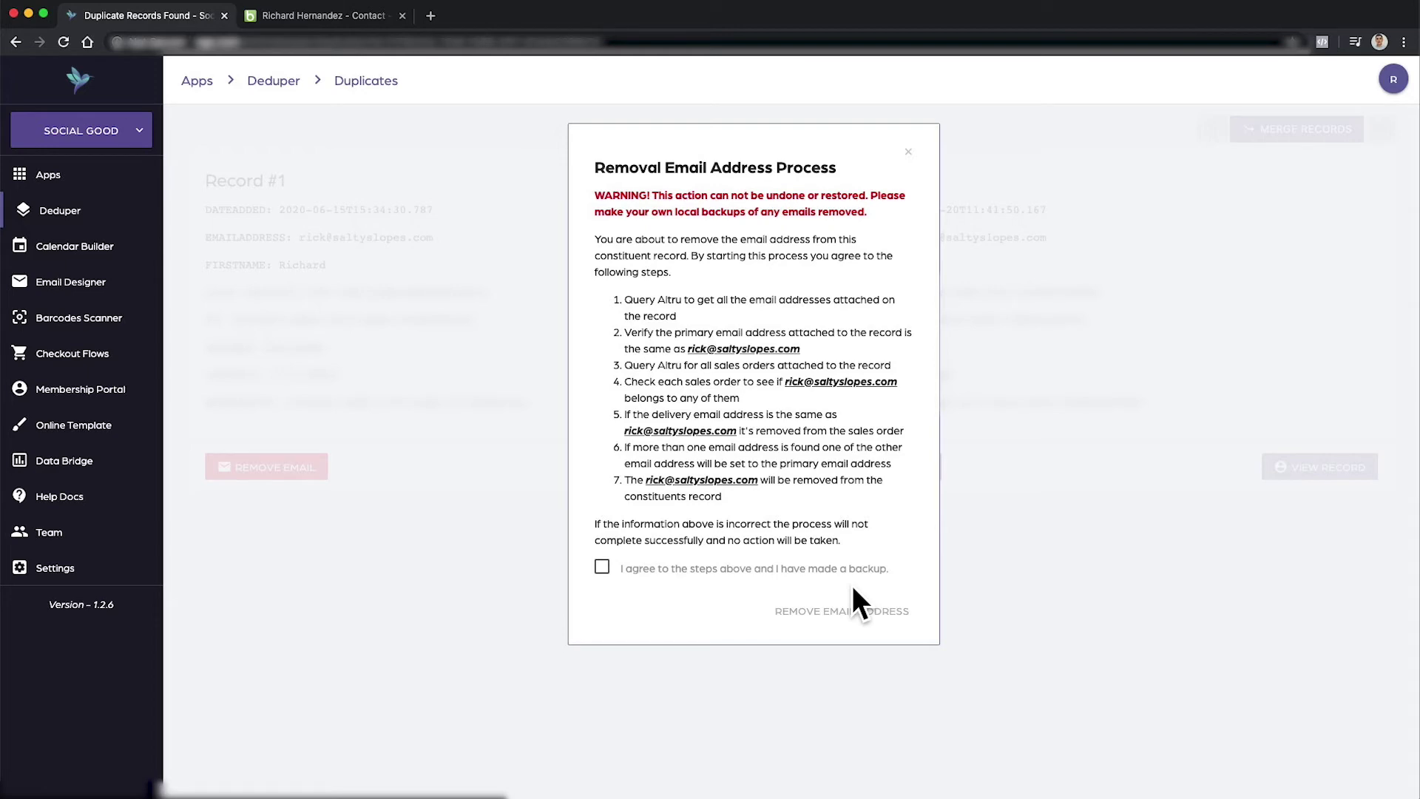
Step: Switch to Altru and add a second, non-primary email address to the constituent's contact details
click(307, 16)
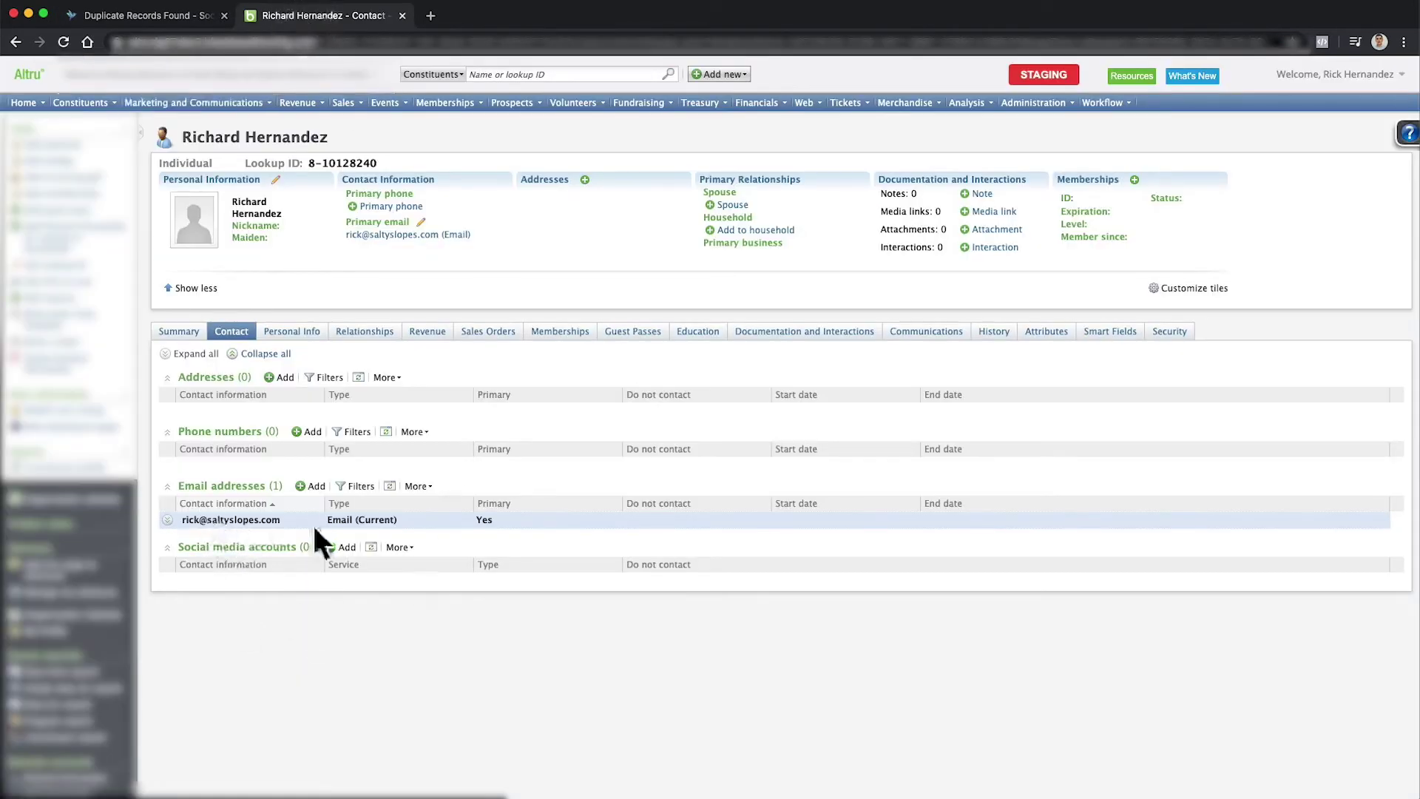
click(310, 486)
click(714, 364)
key(ctrl+v)
click(757, 552)
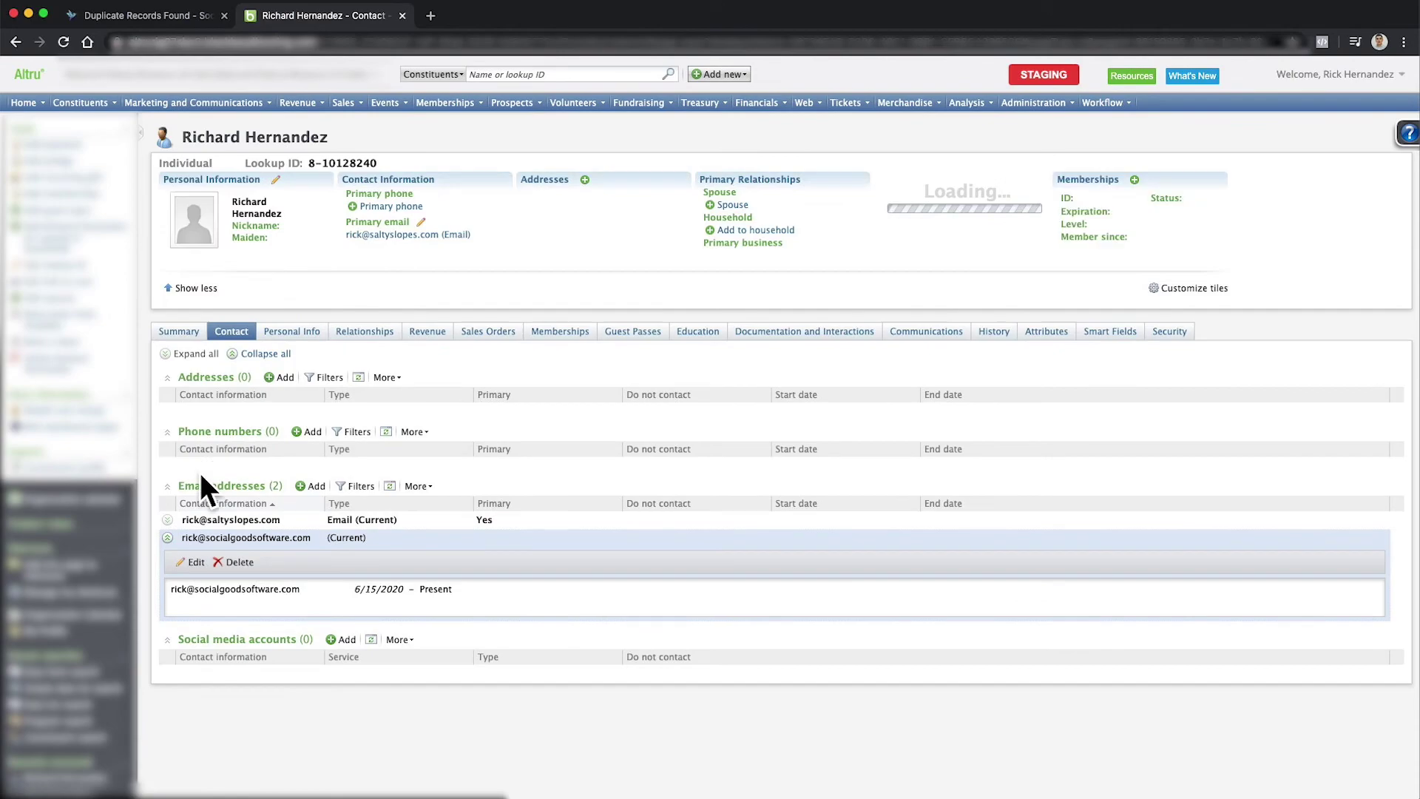
click(169, 538)
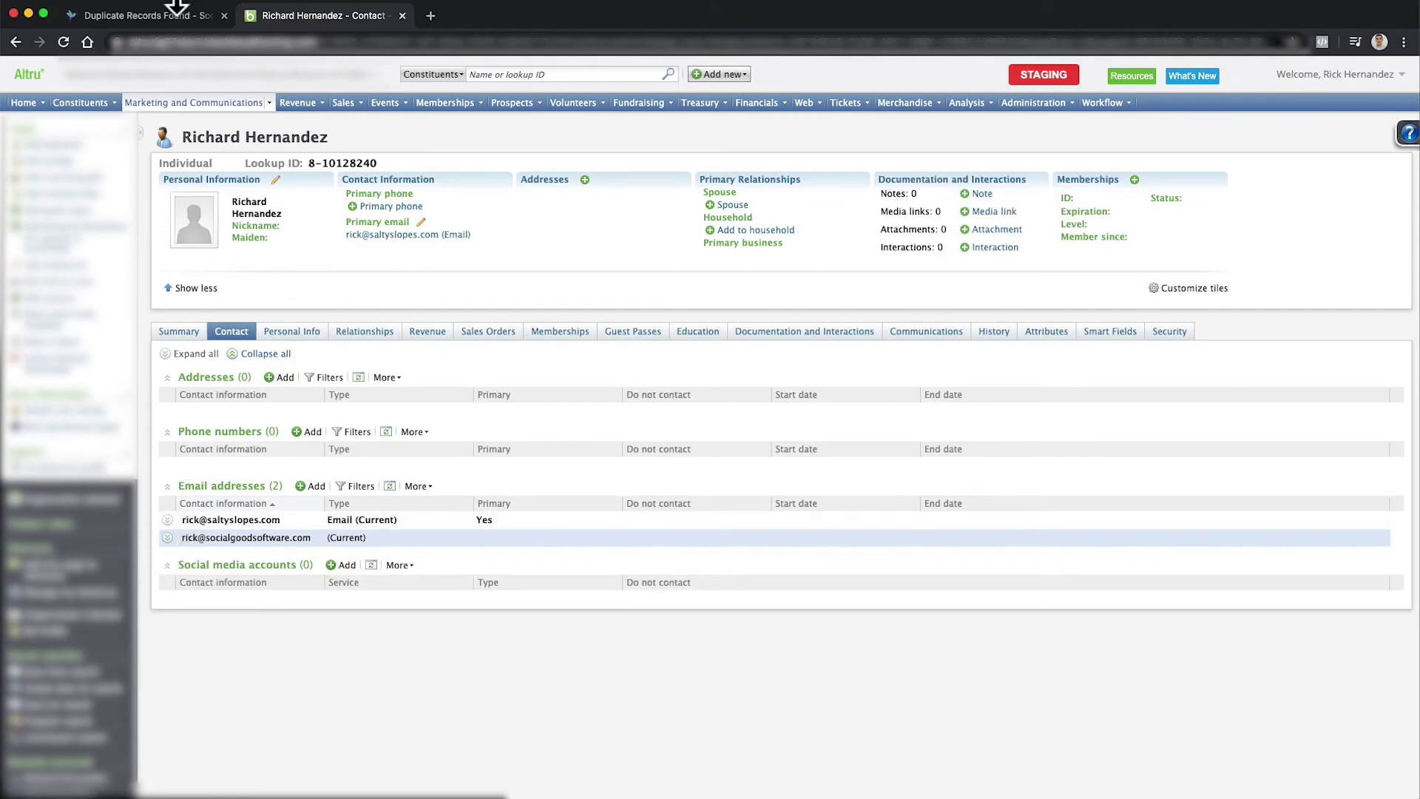
Step: Compare the Deduper's first two removal steps with the constituent's email addresses in Altru, checking which one is primary
click(153, 16)
drag(624, 299, 675, 317)
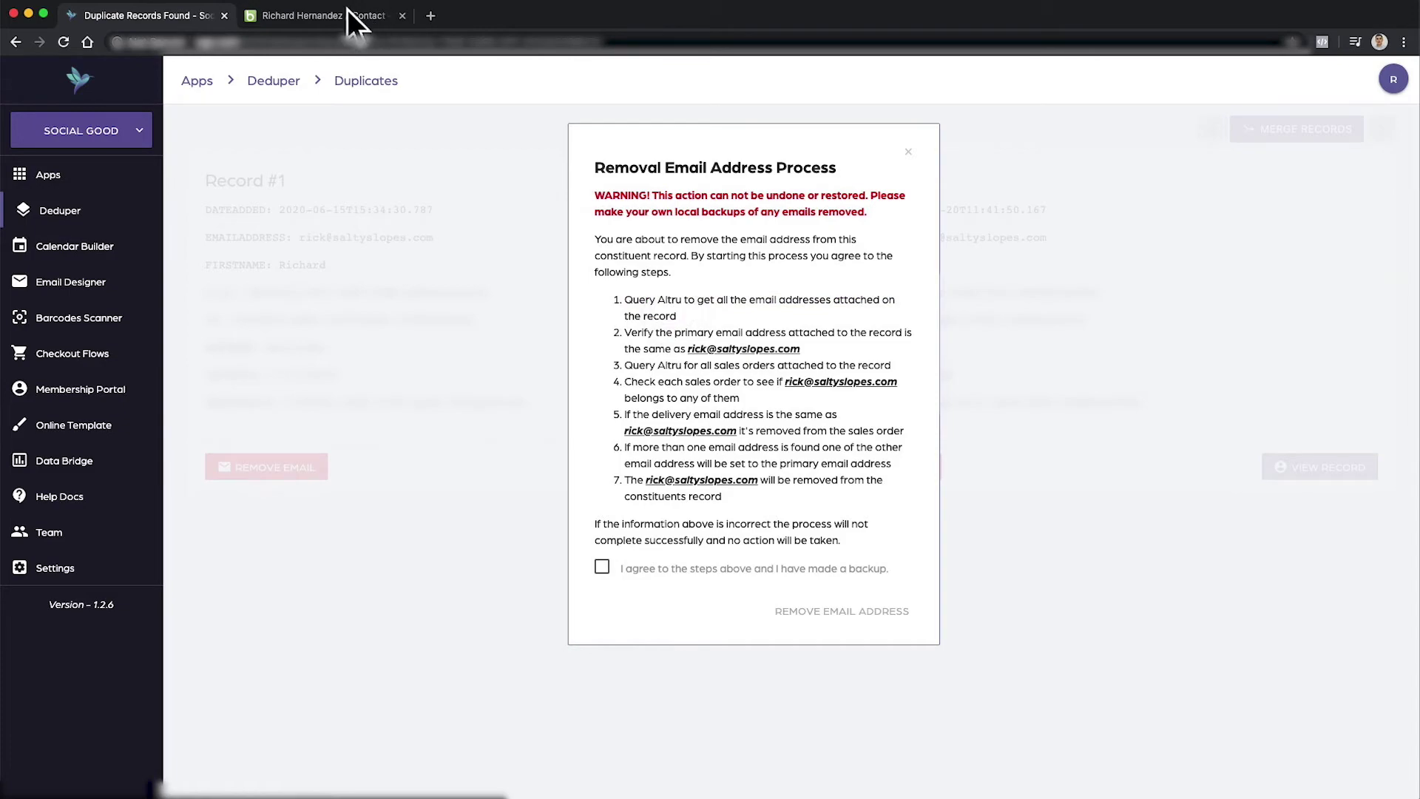
click(344, 15)
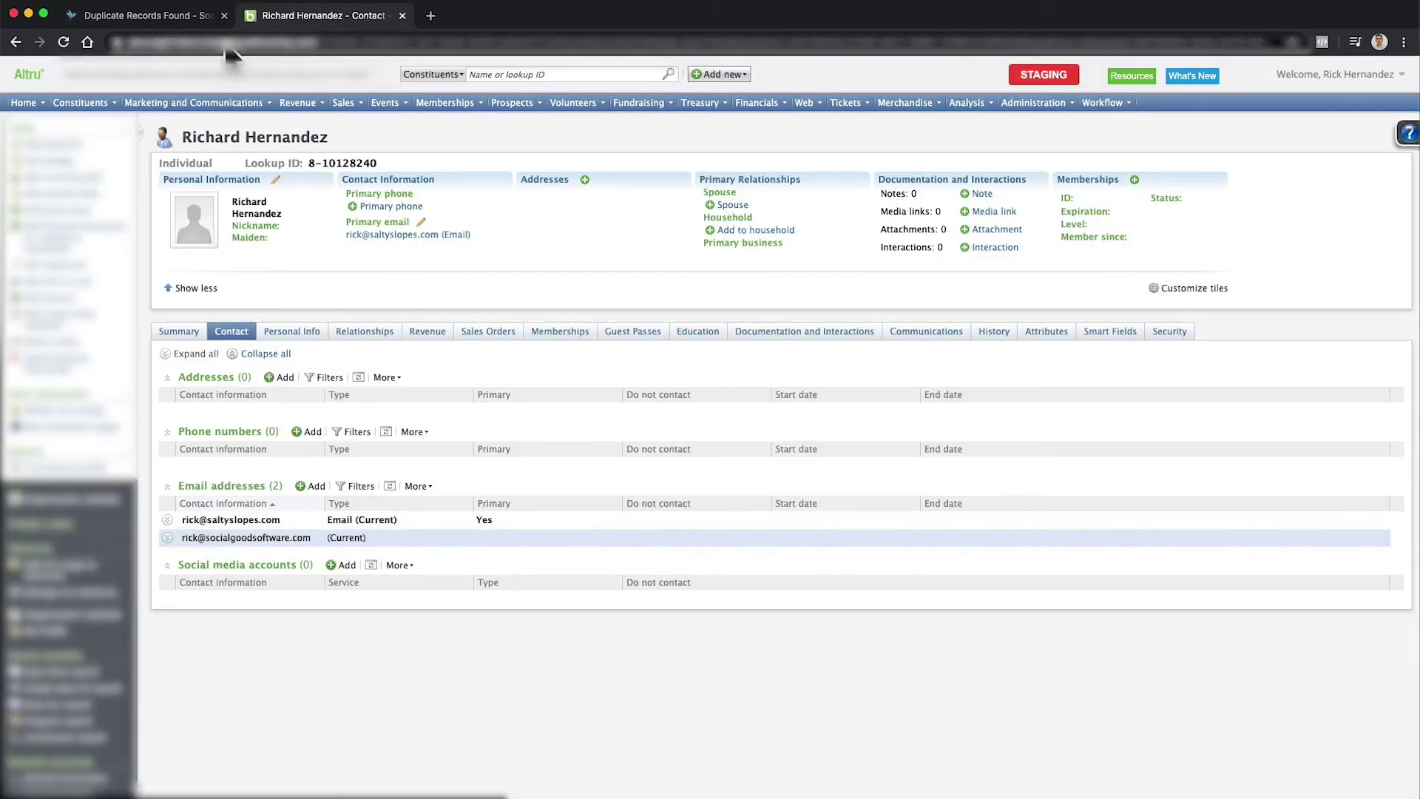
click(145, 16)
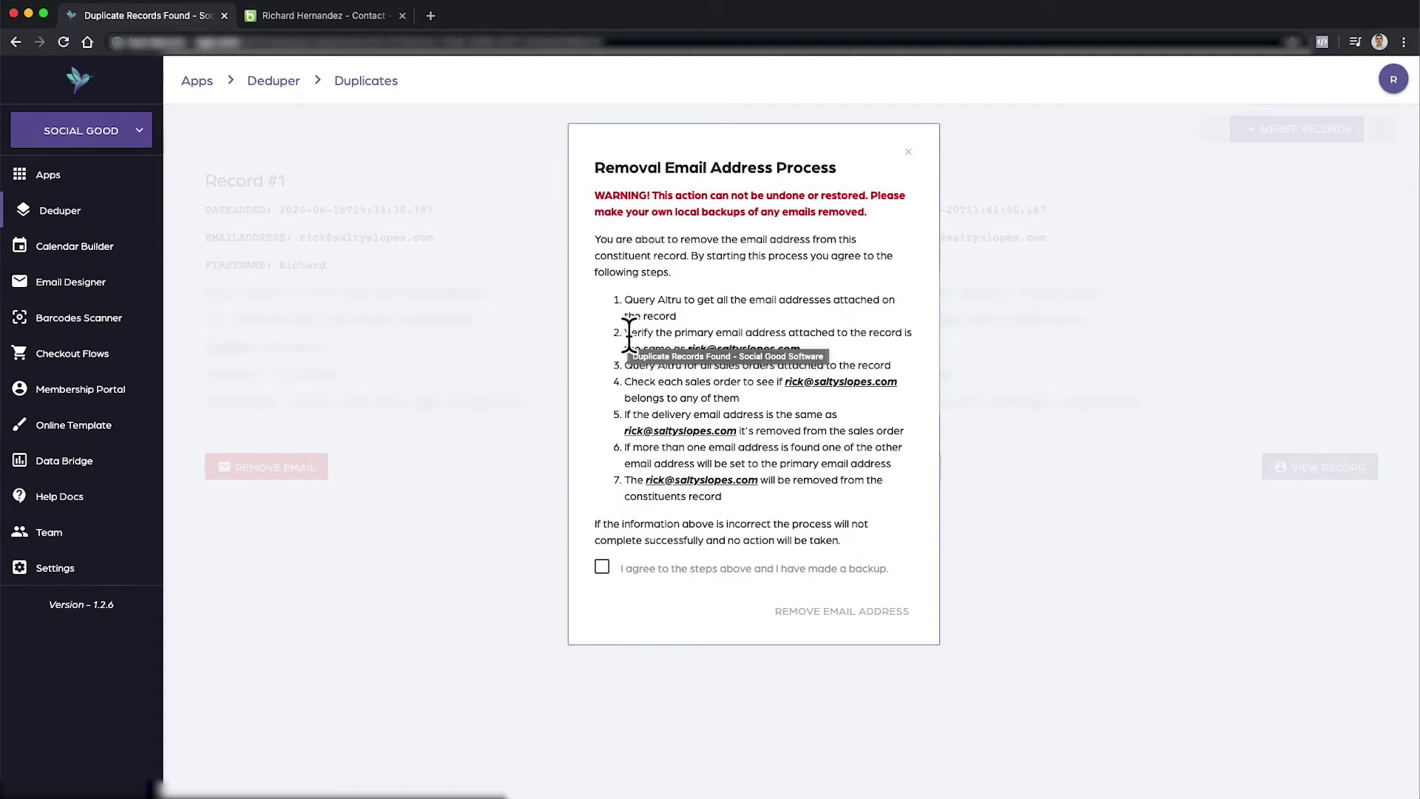
drag(623, 331, 909, 333)
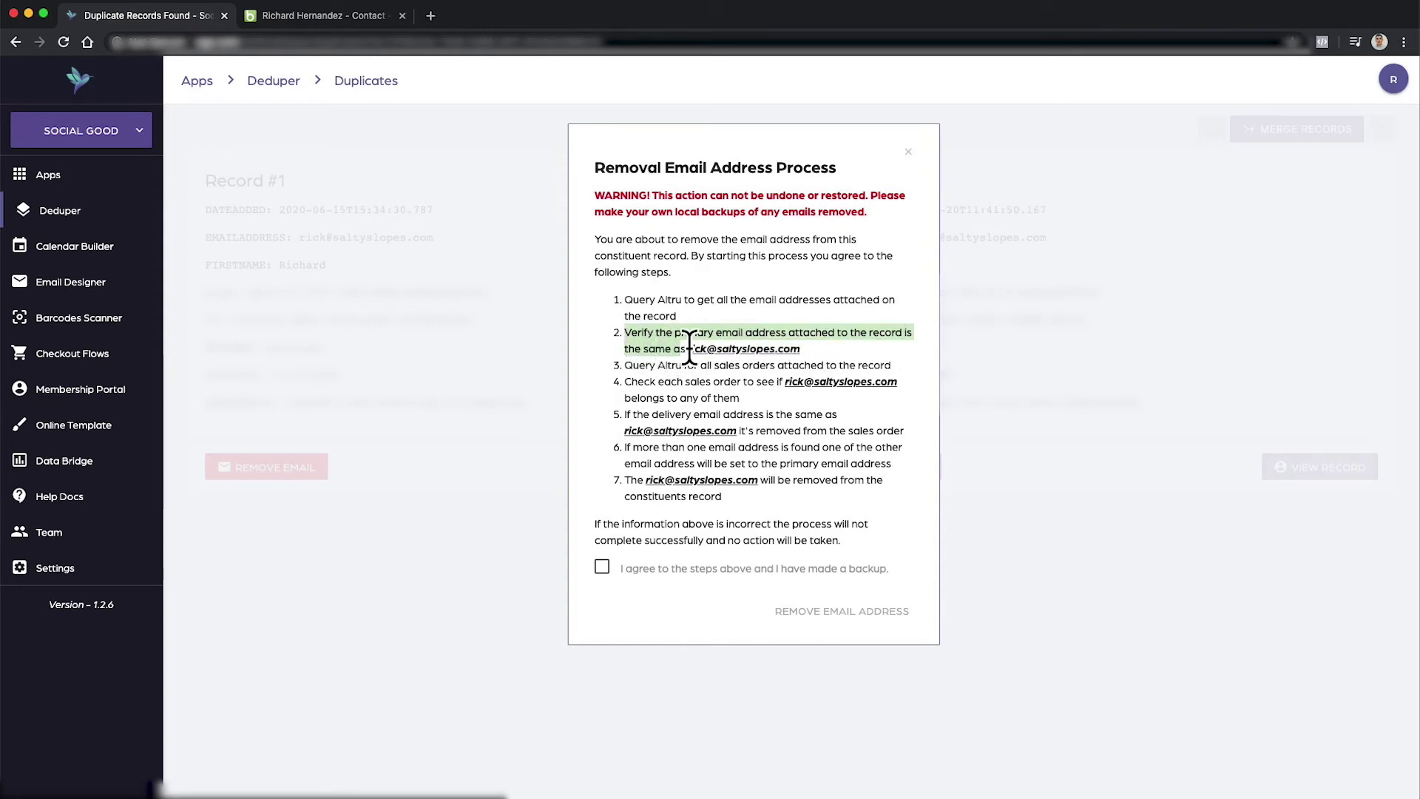
drag(687, 349, 807, 349)
click(345, 16)
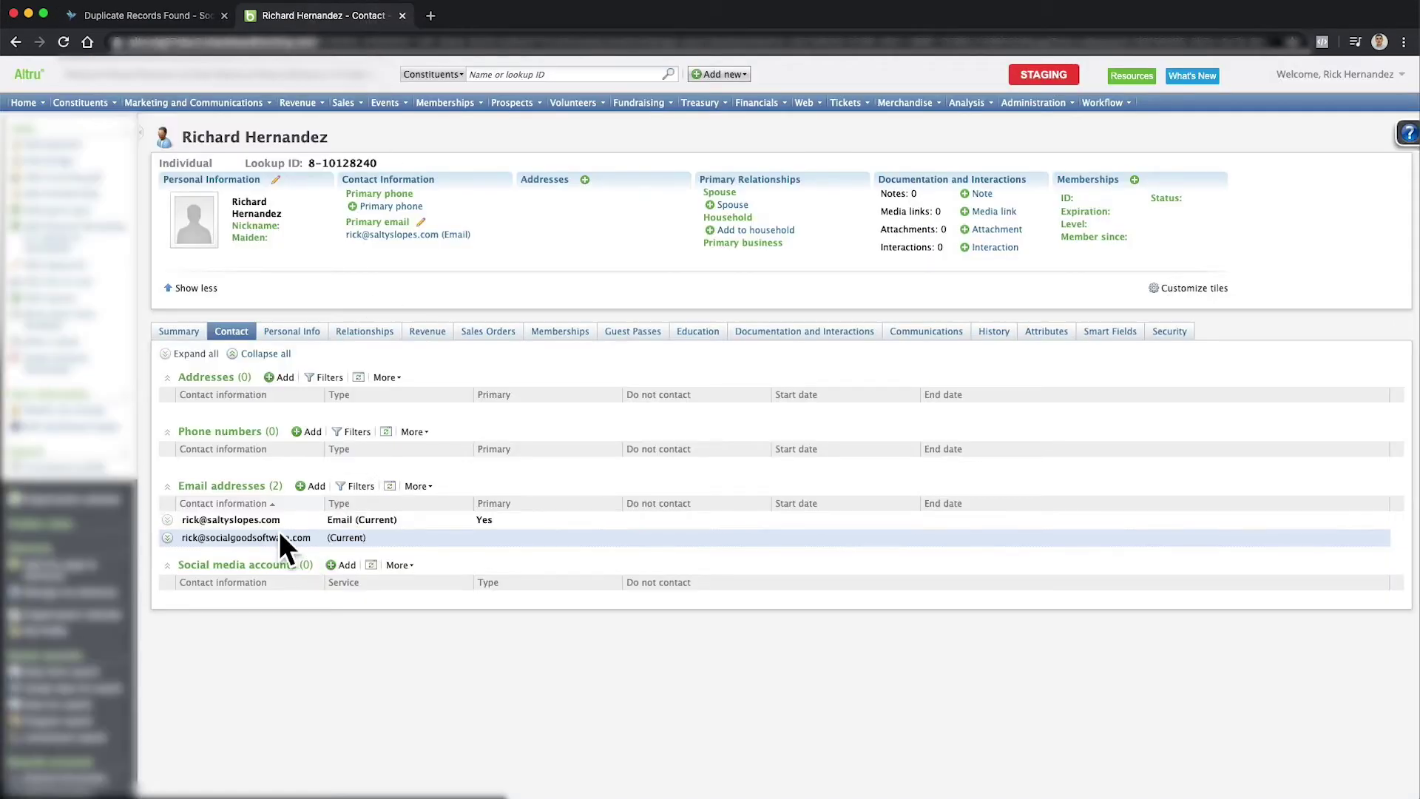
click(231, 520)
click(252, 523)
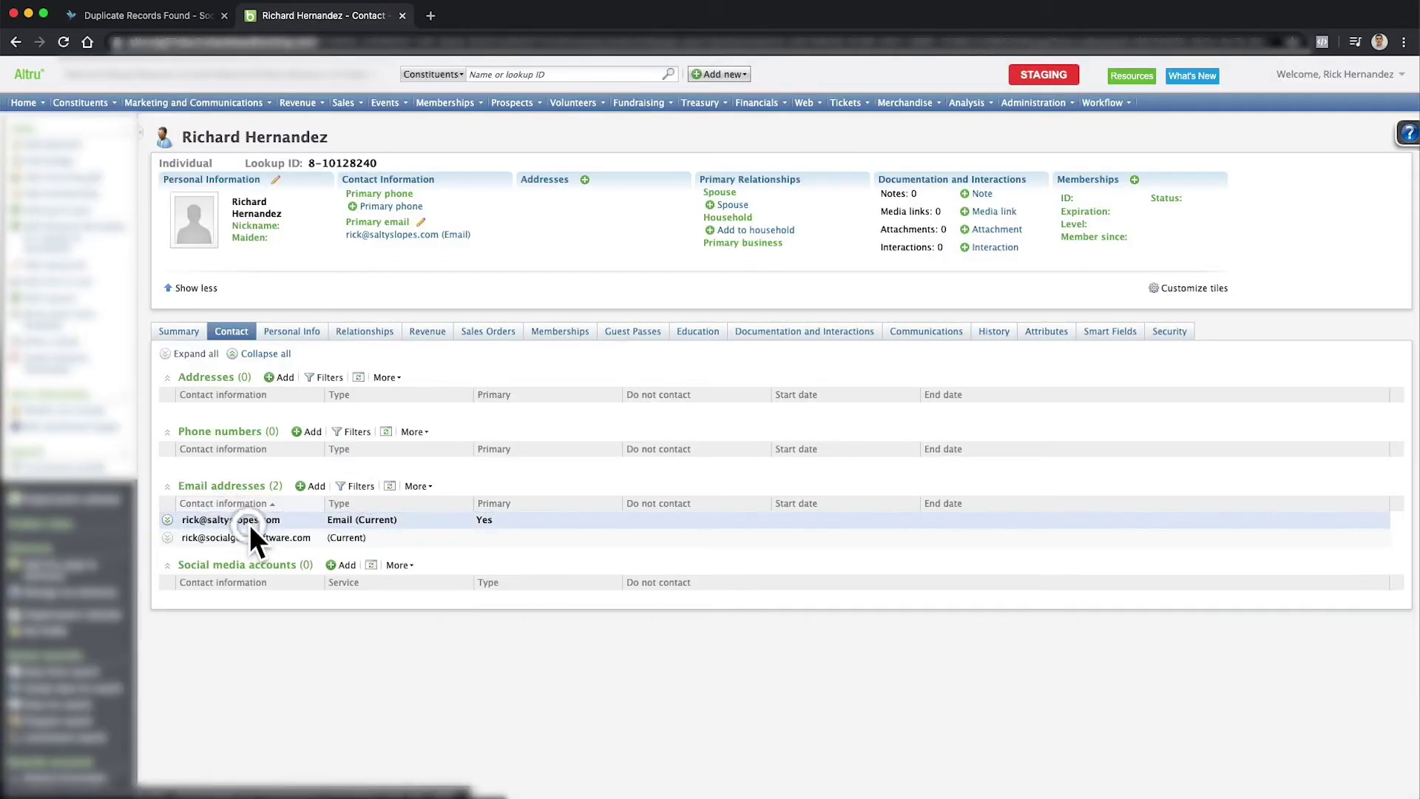
click(170, 14)
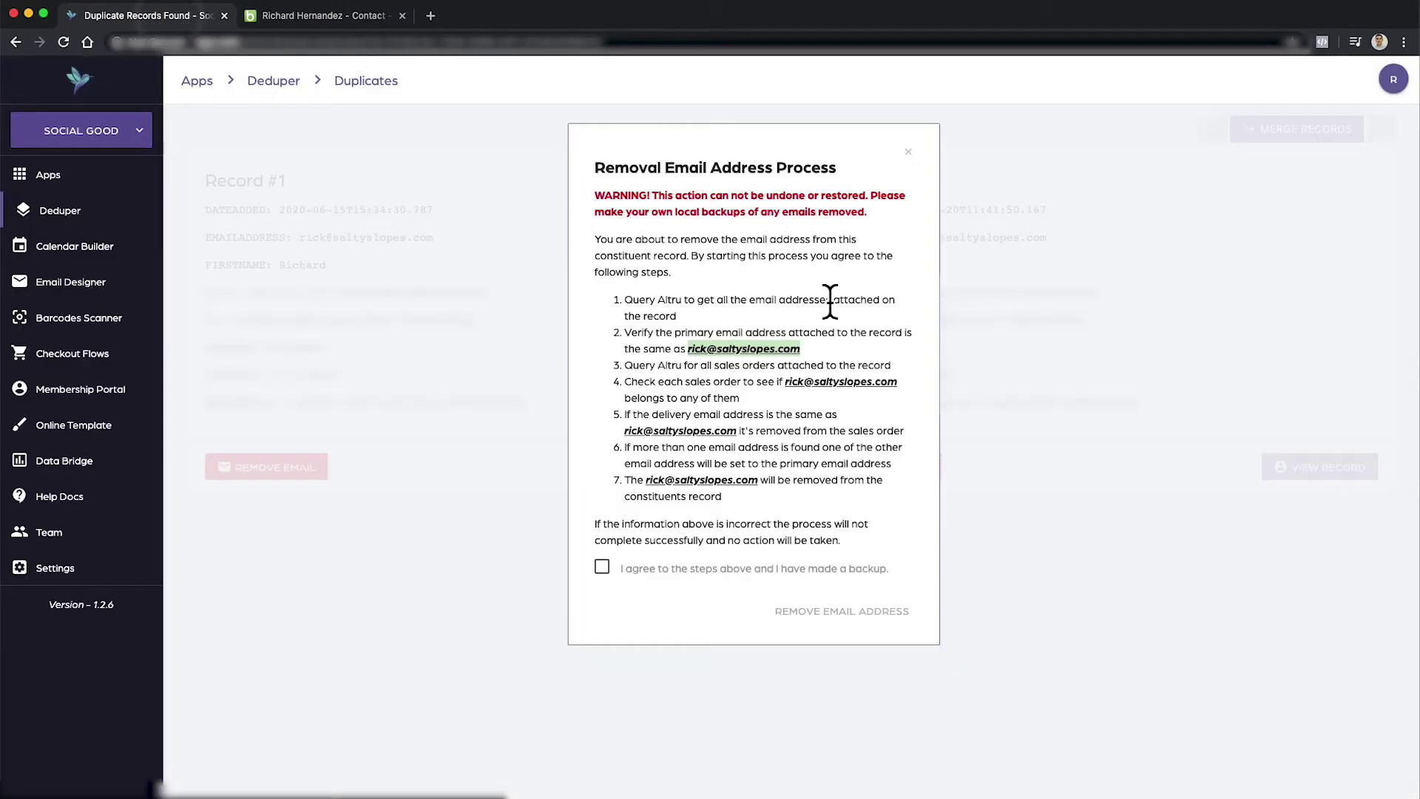
Step: Read the sales order query in removal step 3 and view the constituent's sales orders in Altru
click(631, 365)
drag(625, 364, 893, 365)
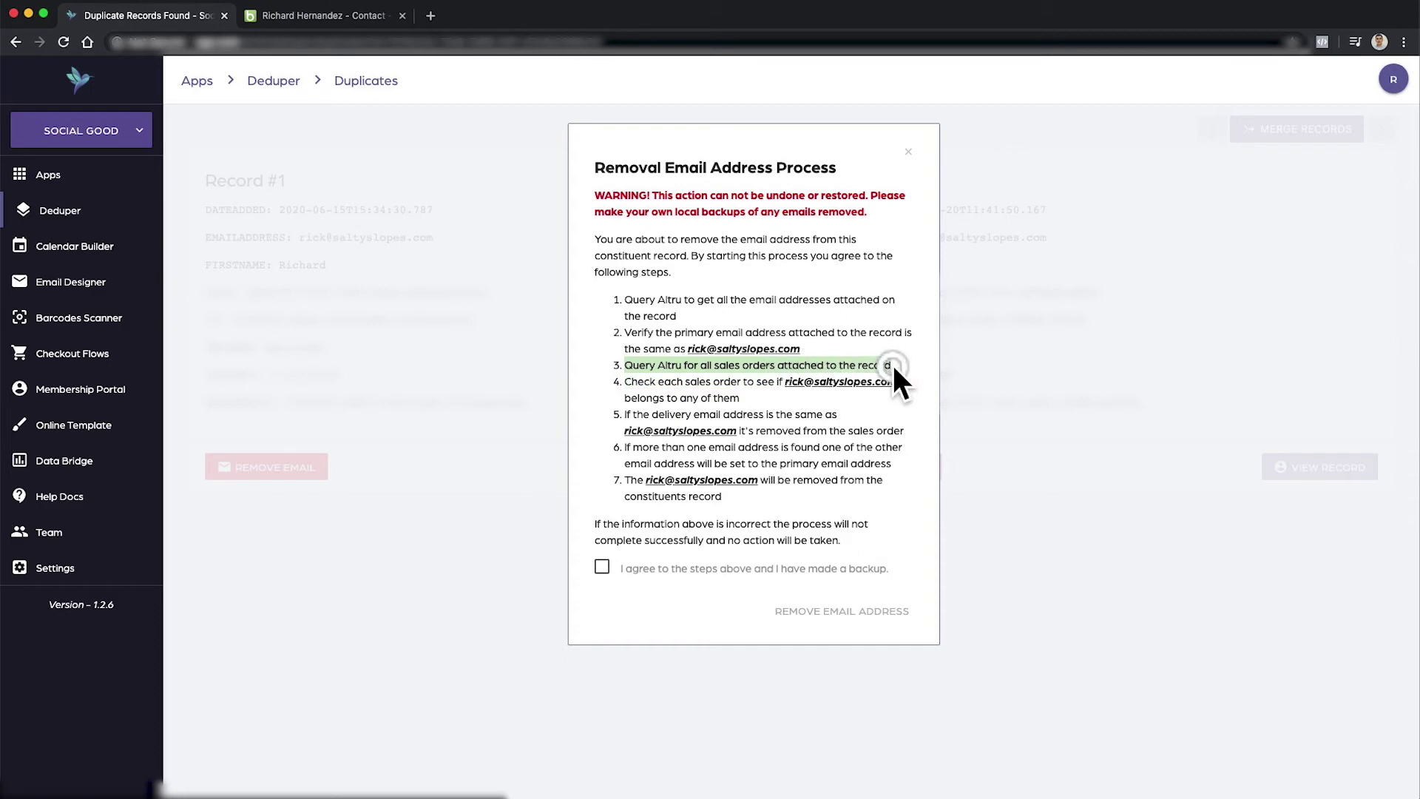
click(355, 12)
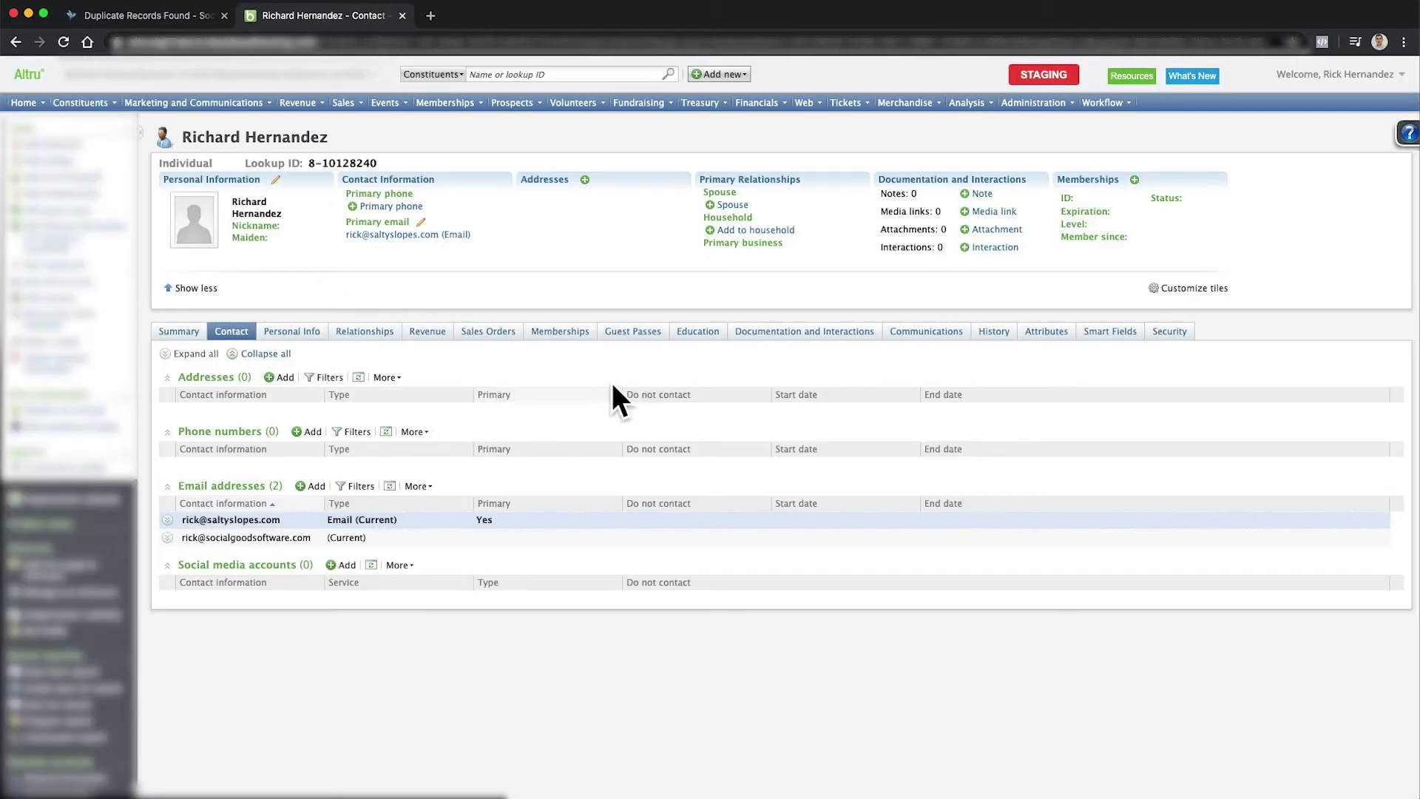
click(503, 330)
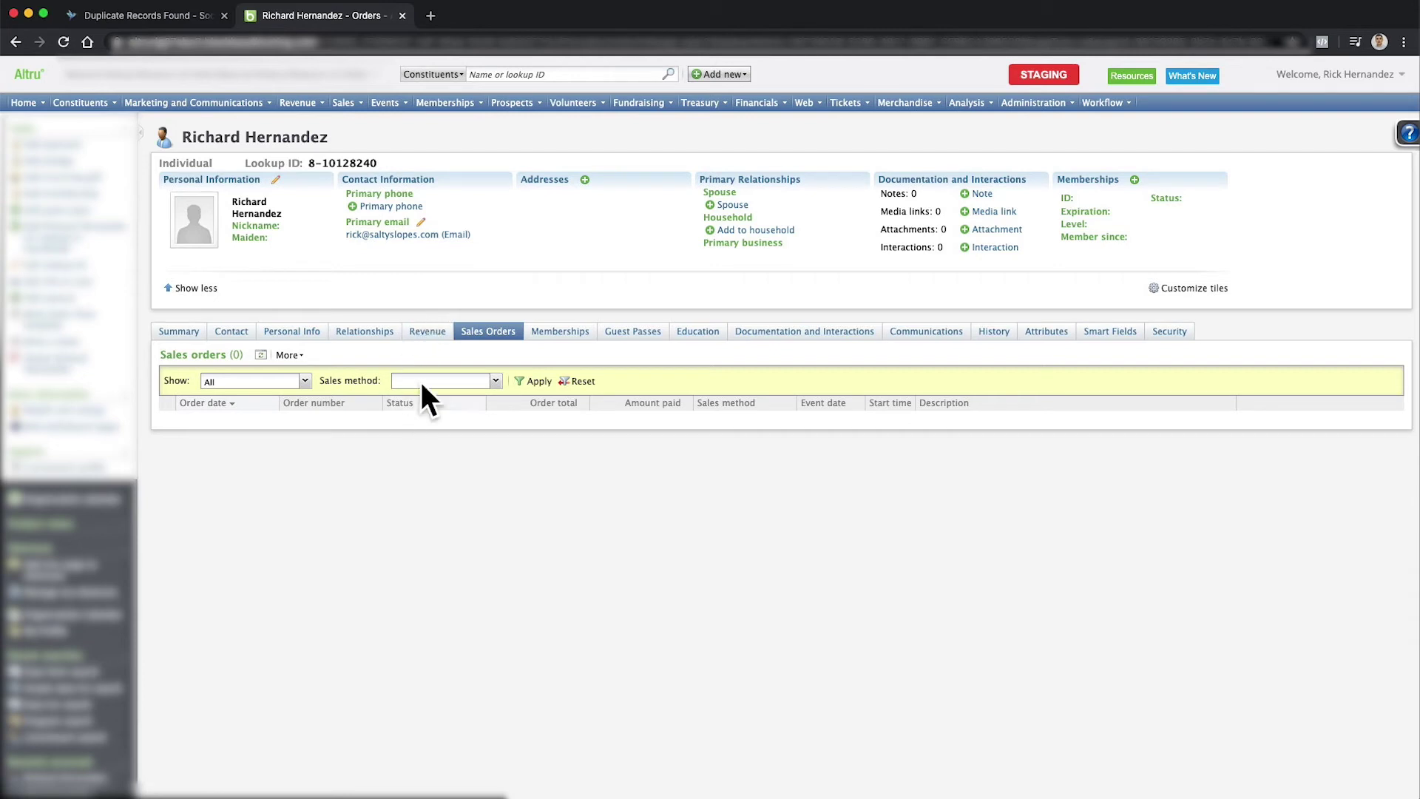
click(143, 12)
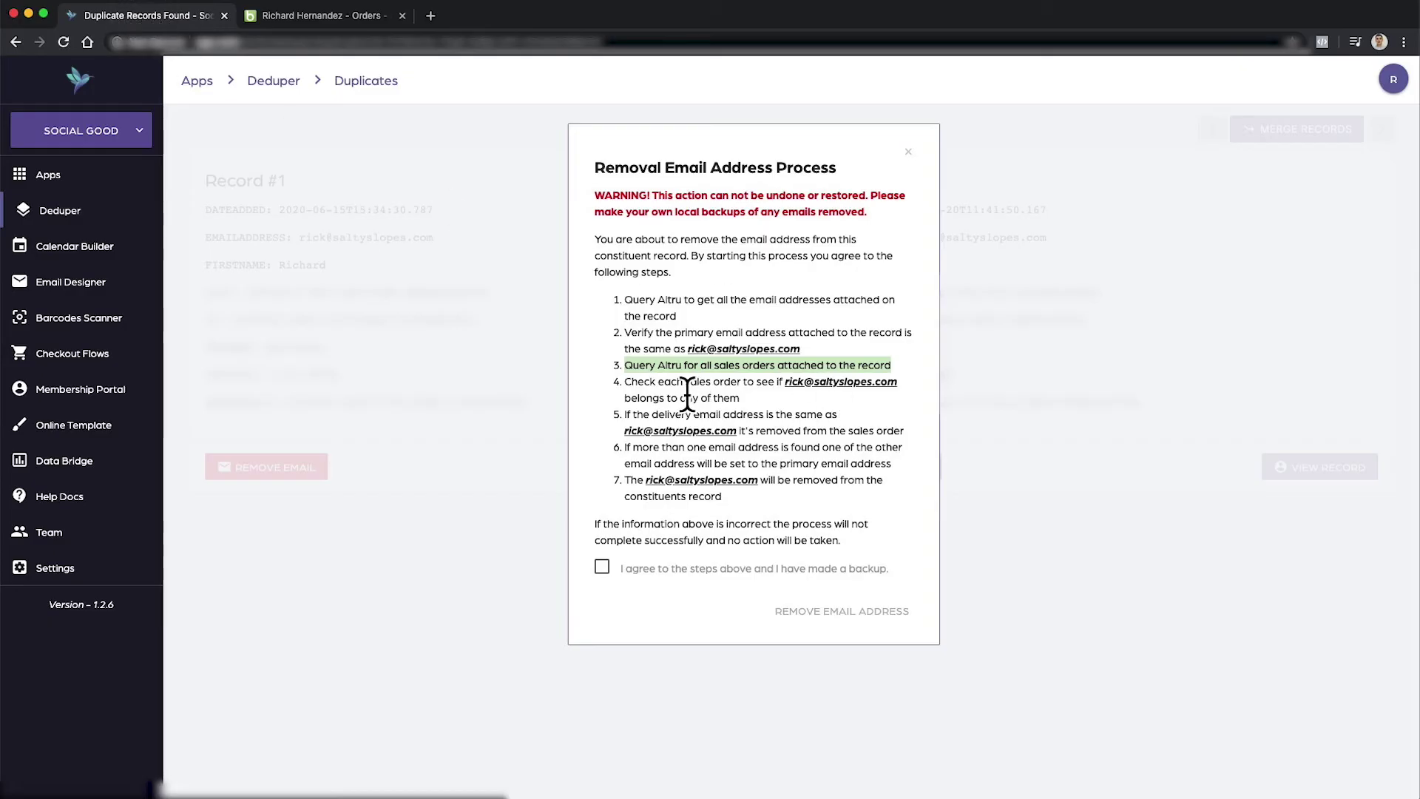
Step: Examine removal steps 4 to 6, covering the email check on each sales order and the replacement primary email
drag(624, 381, 756, 386)
drag(849, 386, 887, 396)
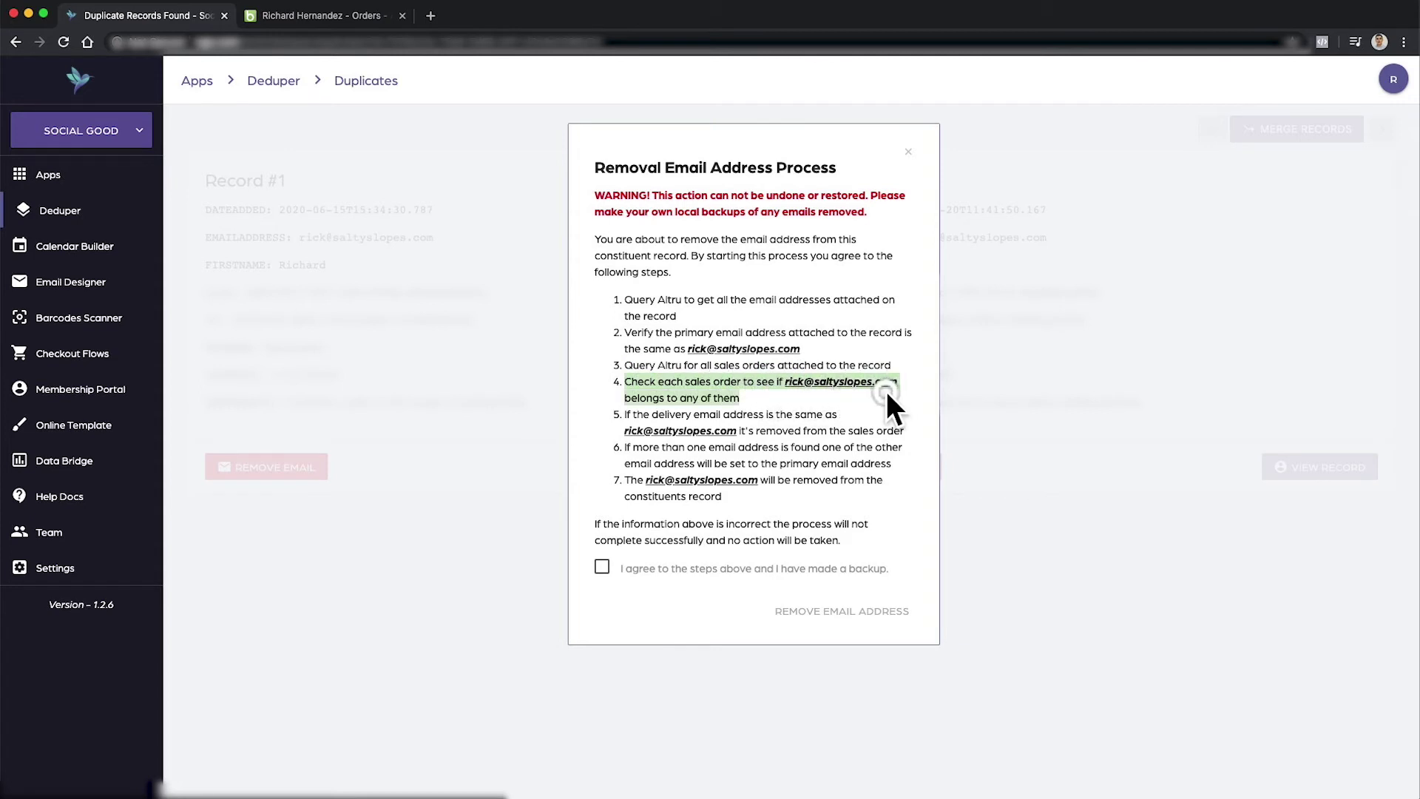
click(761, 401)
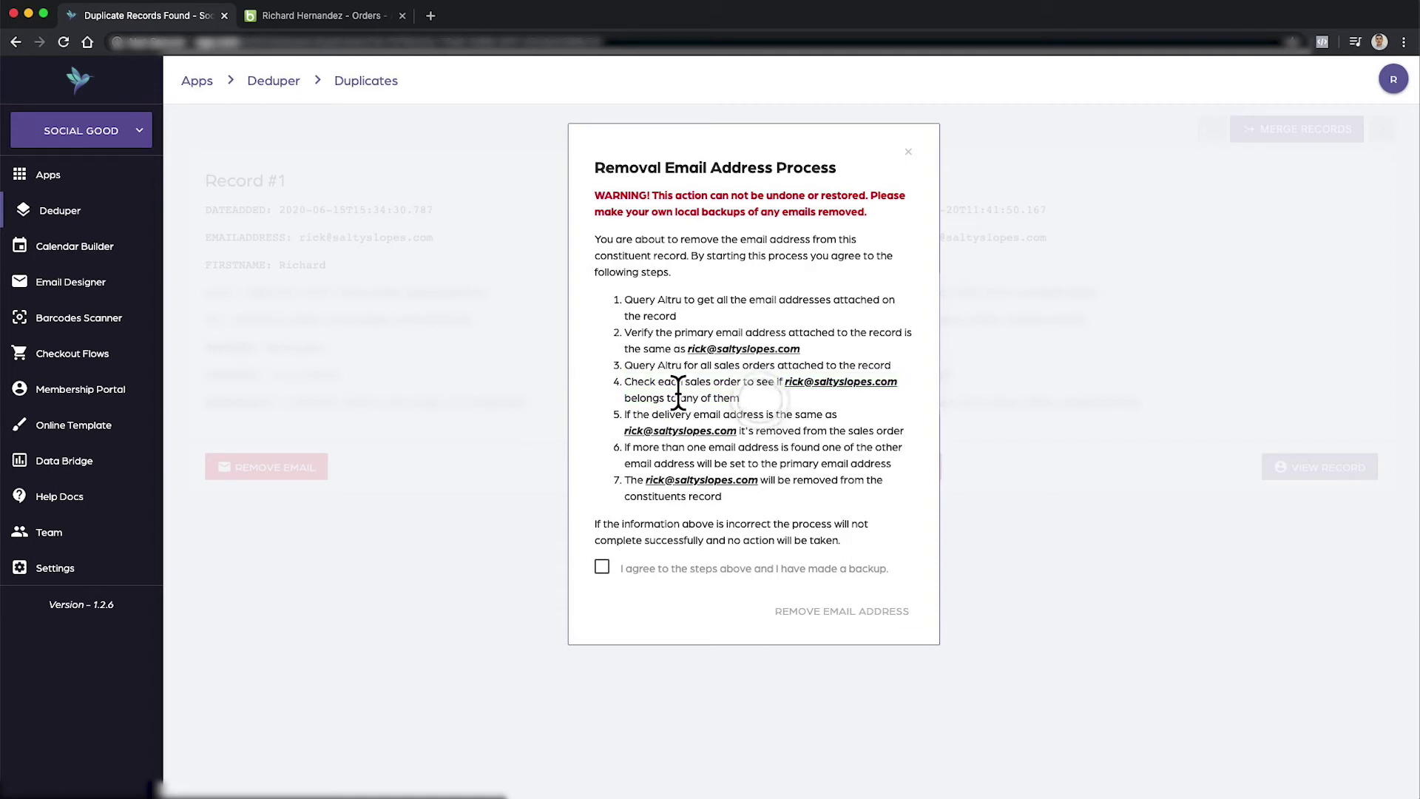
drag(628, 378, 747, 376)
click(686, 386)
drag(658, 382, 719, 381)
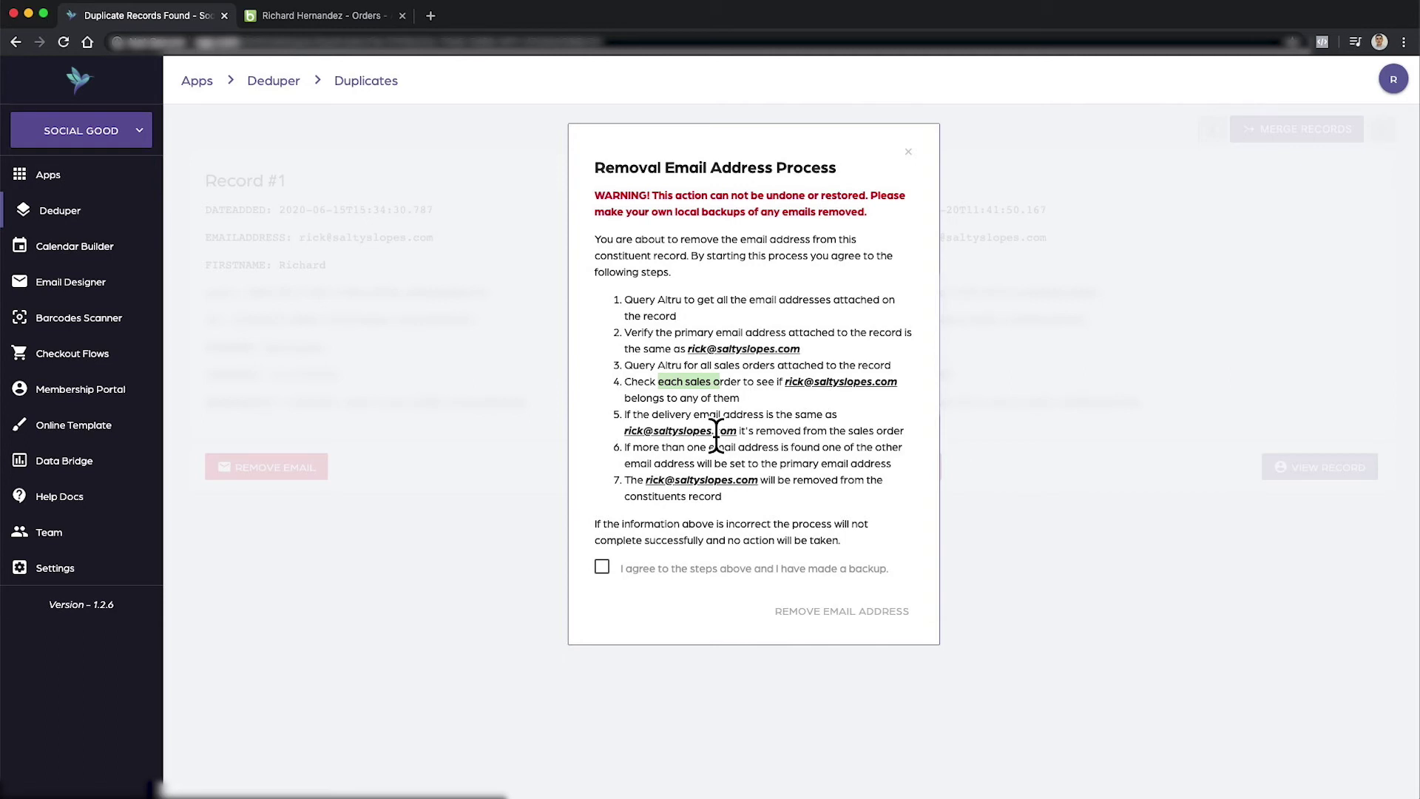
drag(625, 431, 738, 431)
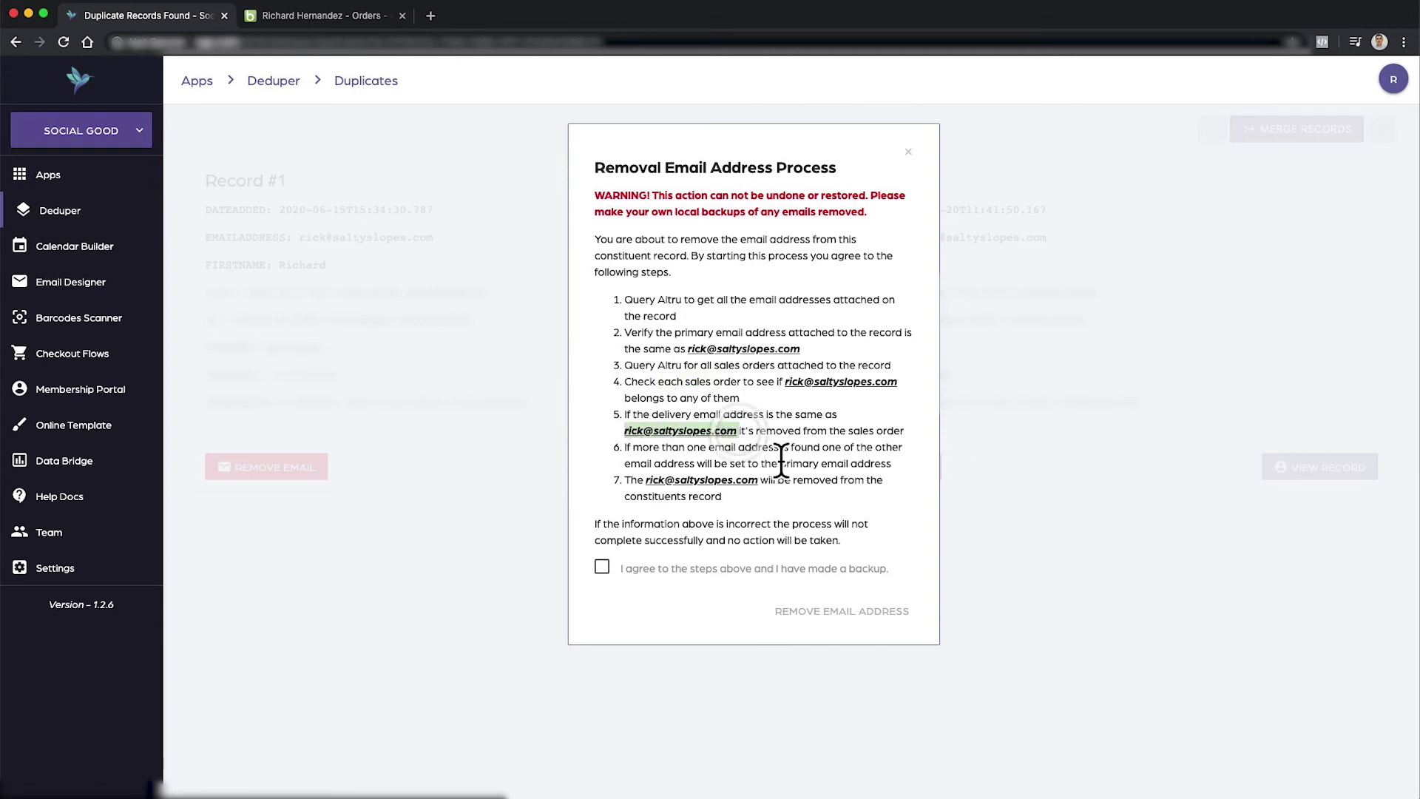
click(782, 460)
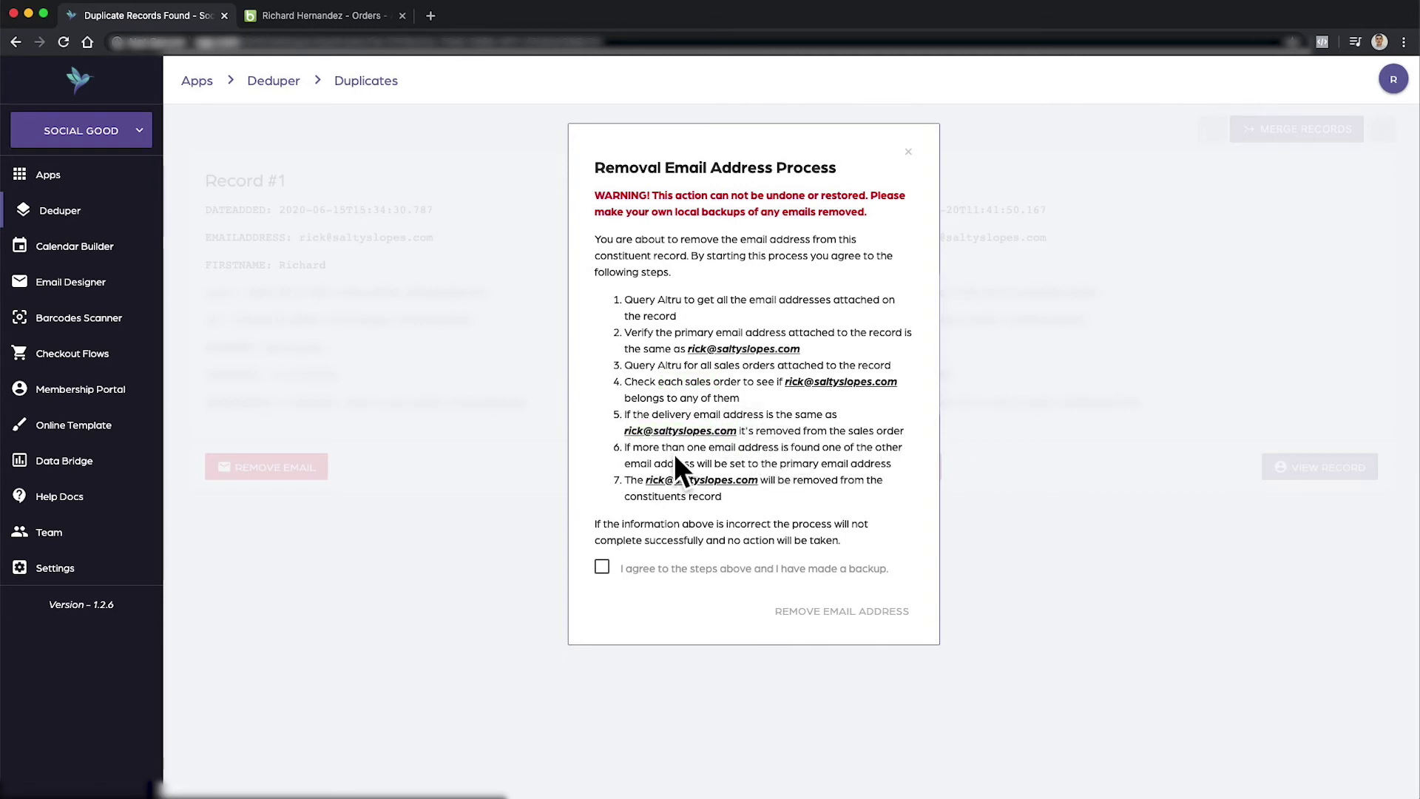
Step: Recheck the constituent's sales orders in Altru and return to the Deduper's removal process
click(312, 16)
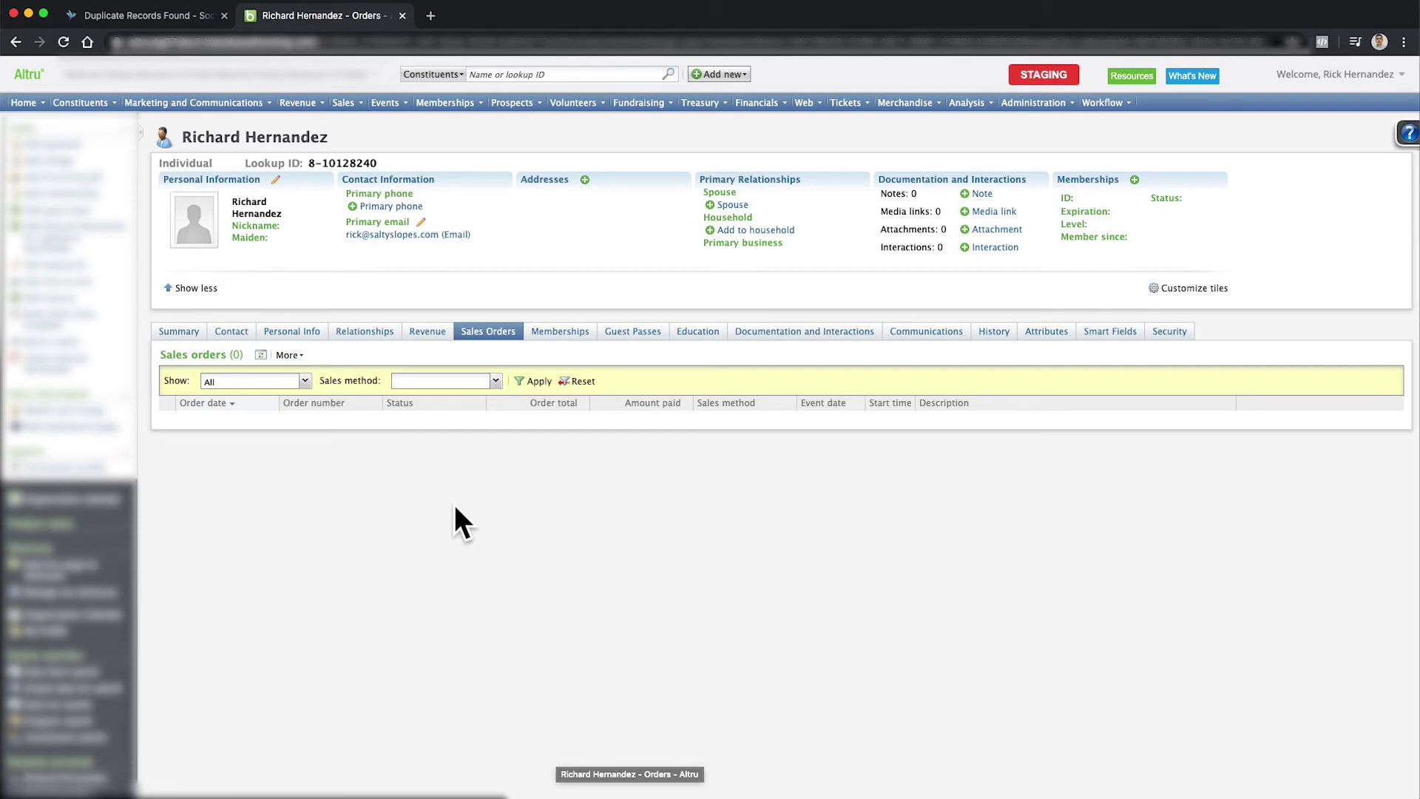
click(464, 683)
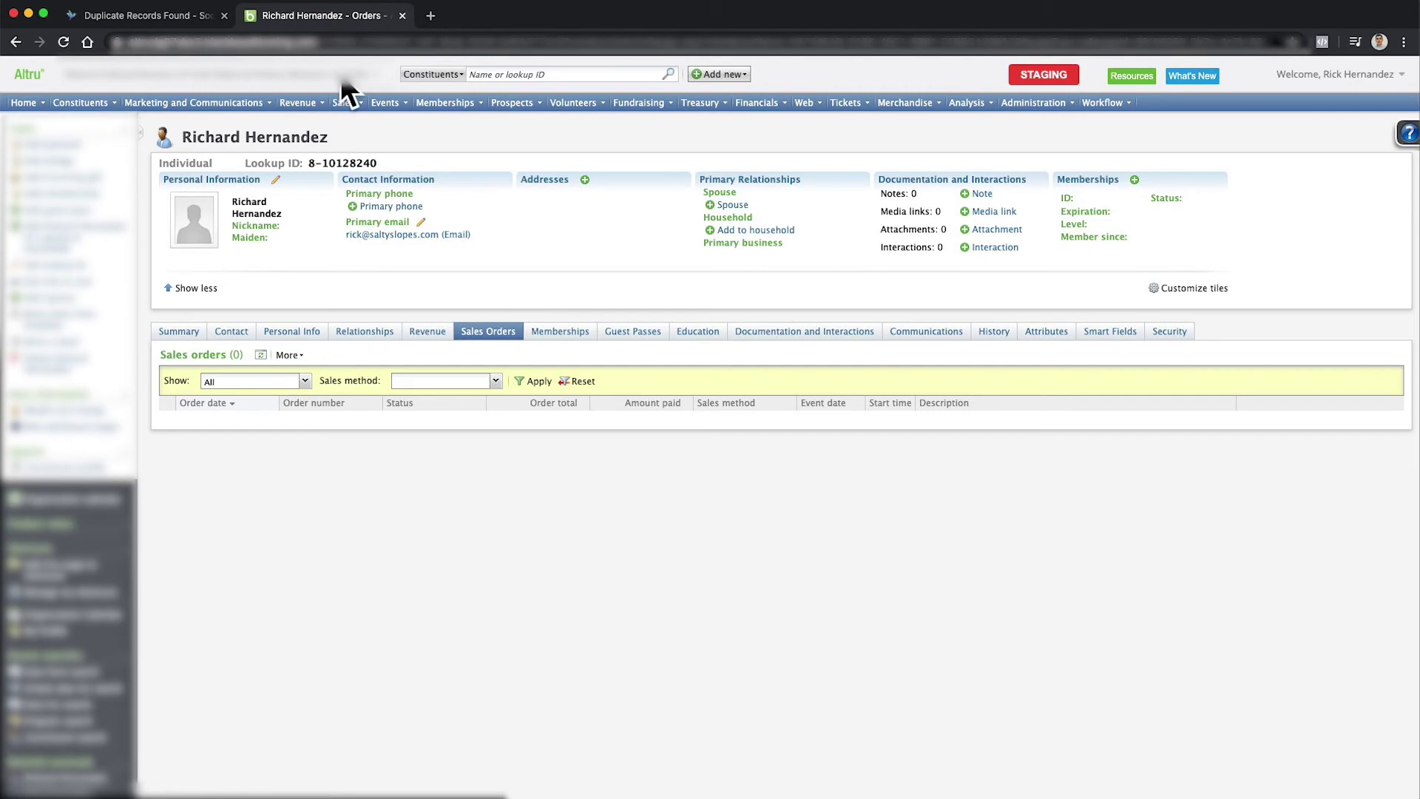
click(180, 16)
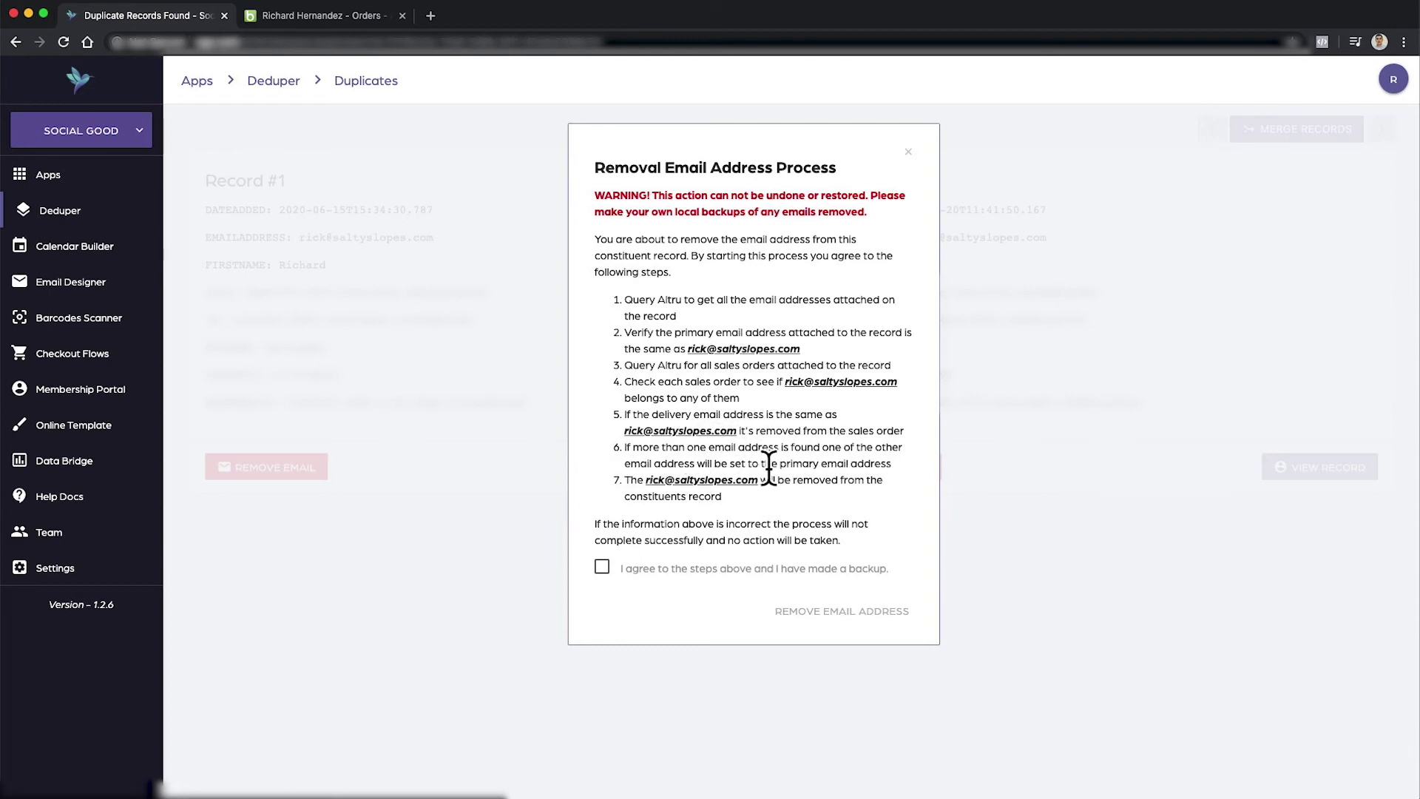
Step: Review the email addresses in the constituent's Altru contact details, inspect the primary entry, and return to the Deduper
click(364, 15)
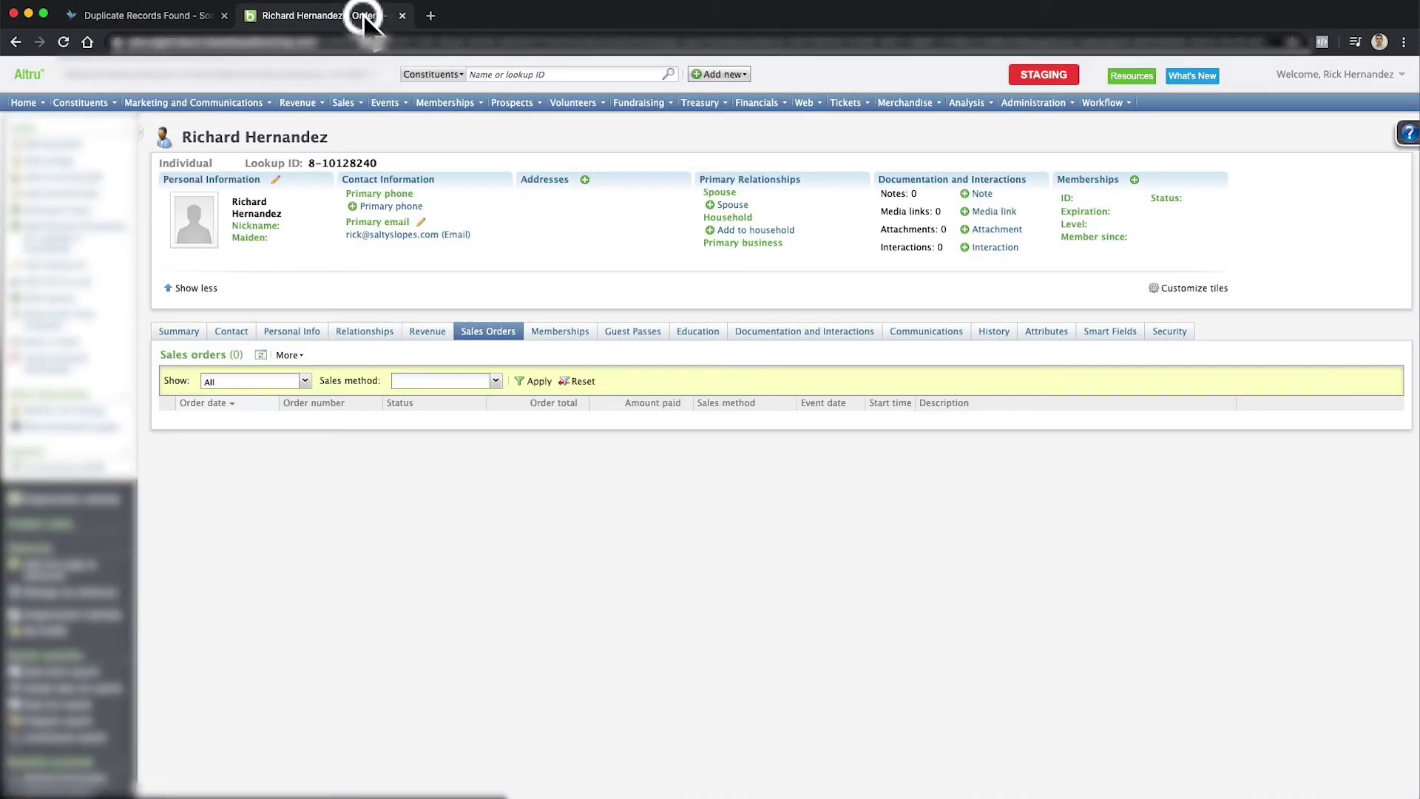
click(228, 332)
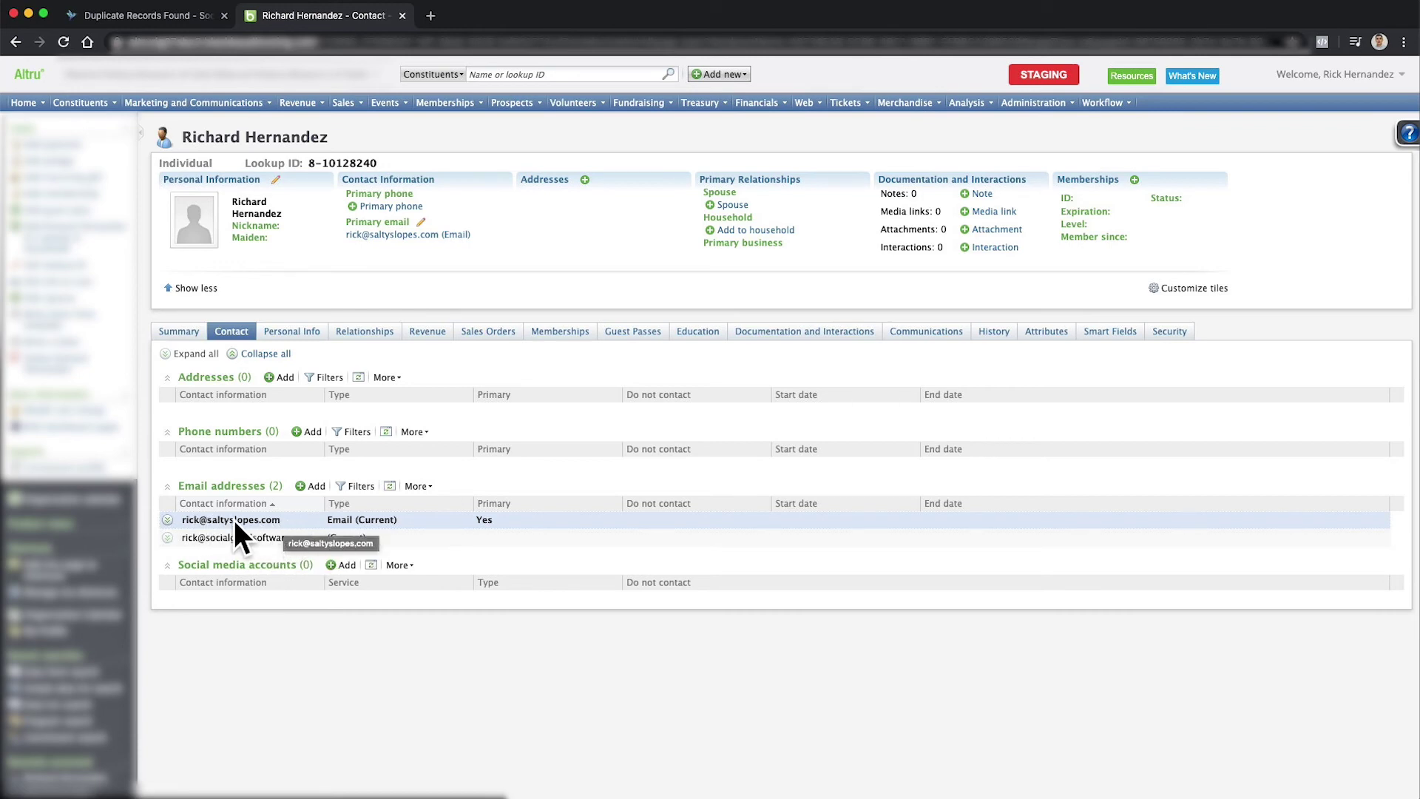
click(159, 17)
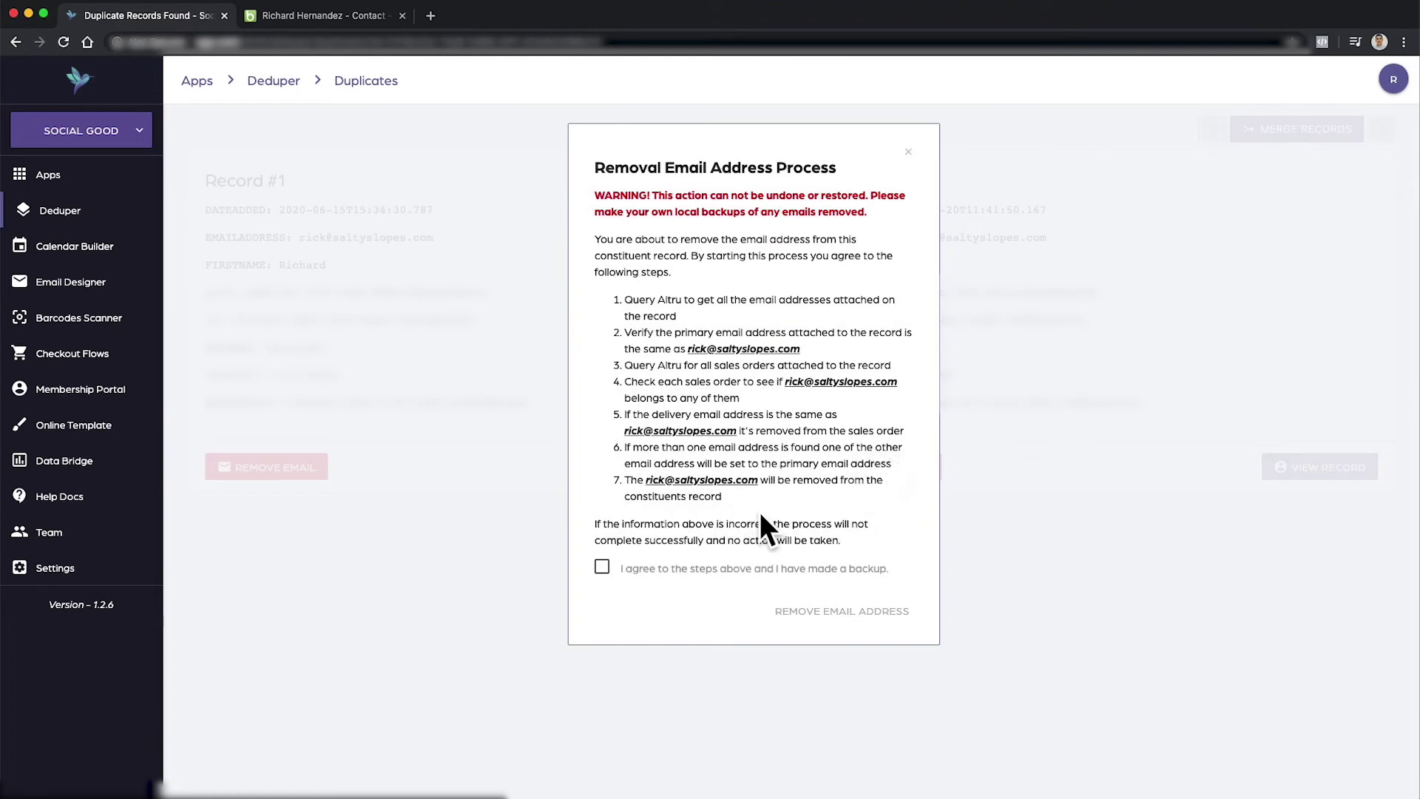
click(353, 16)
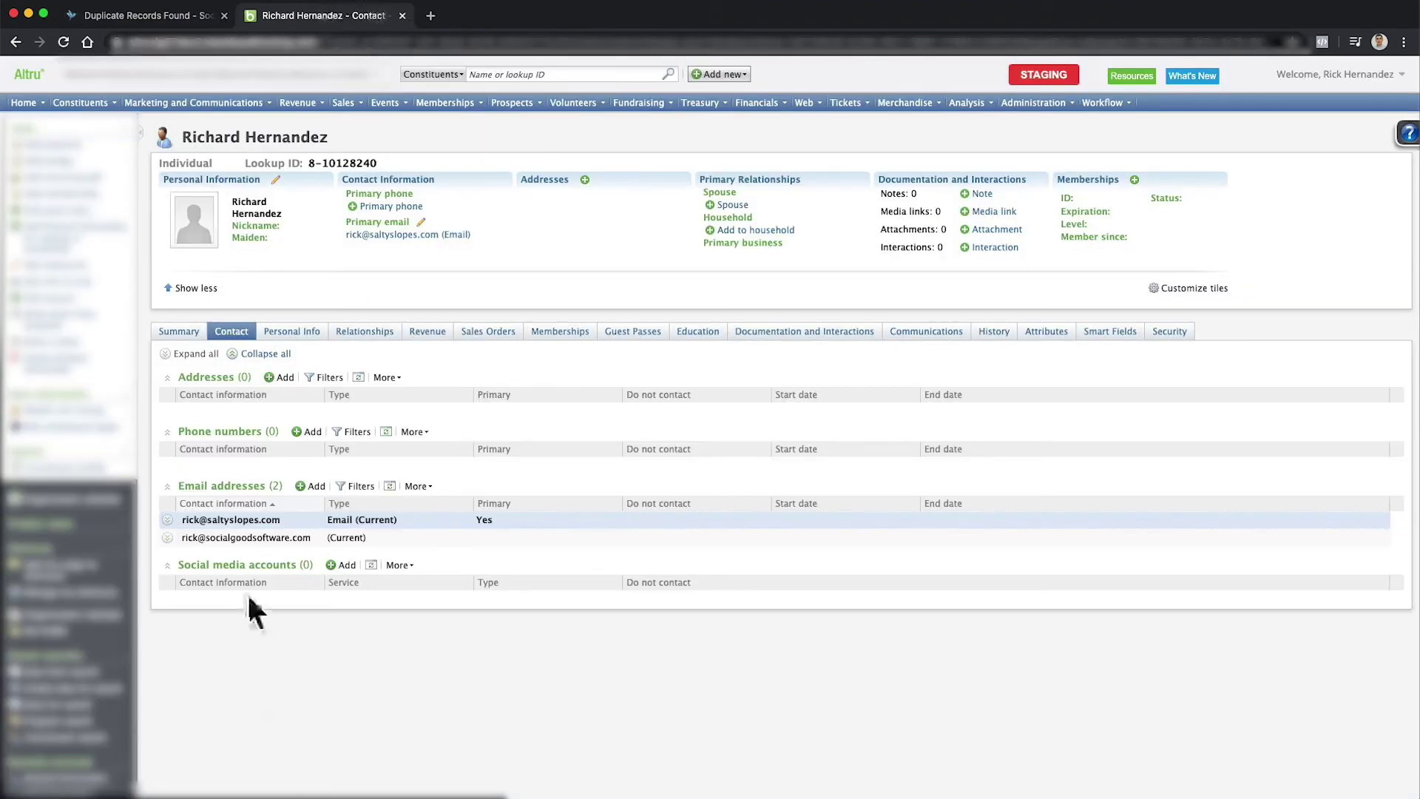
click(167, 520)
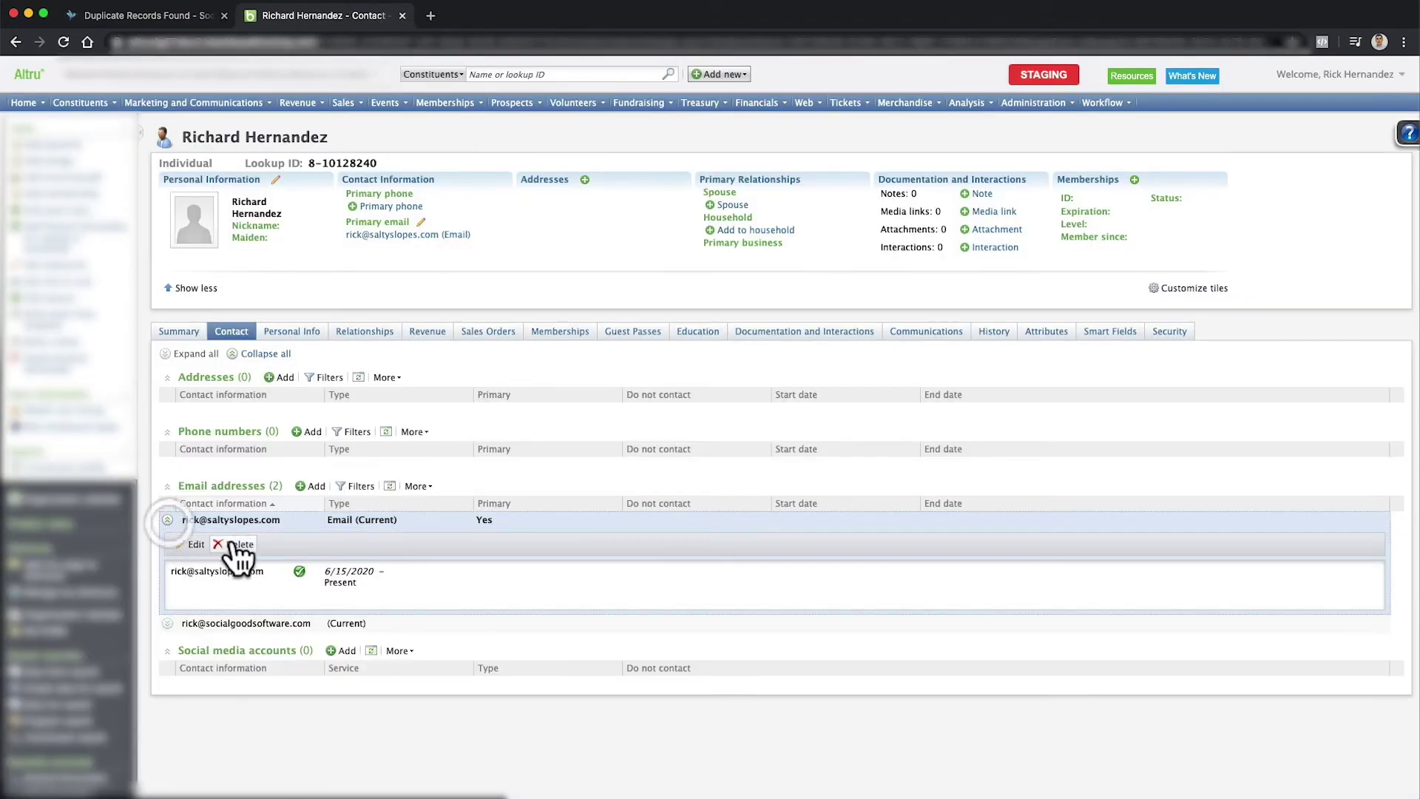
click(168, 520)
click(169, 12)
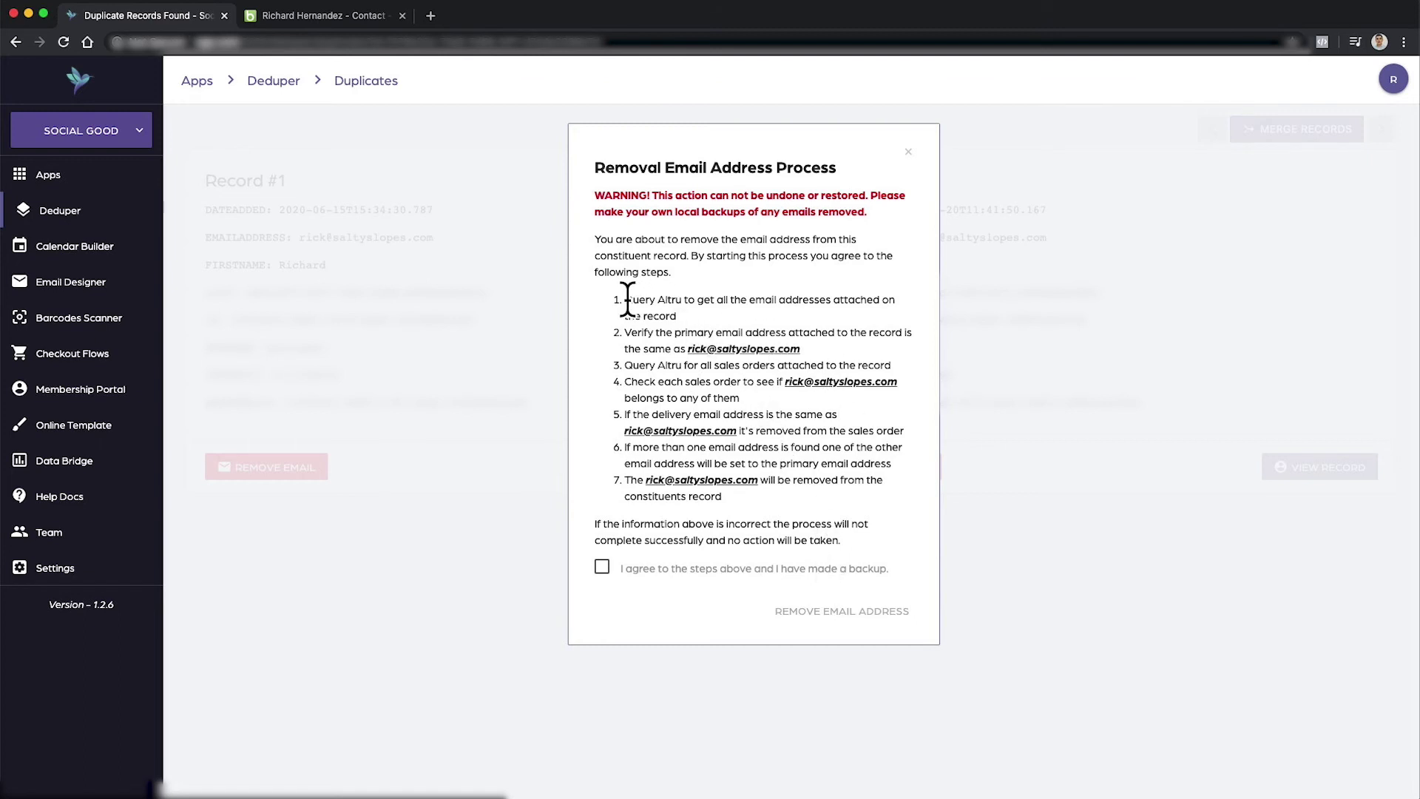
Step: Review the full list of removal steps, agree to them with the backup made, and remove the email address from Record #1
drag(622, 303, 669, 318)
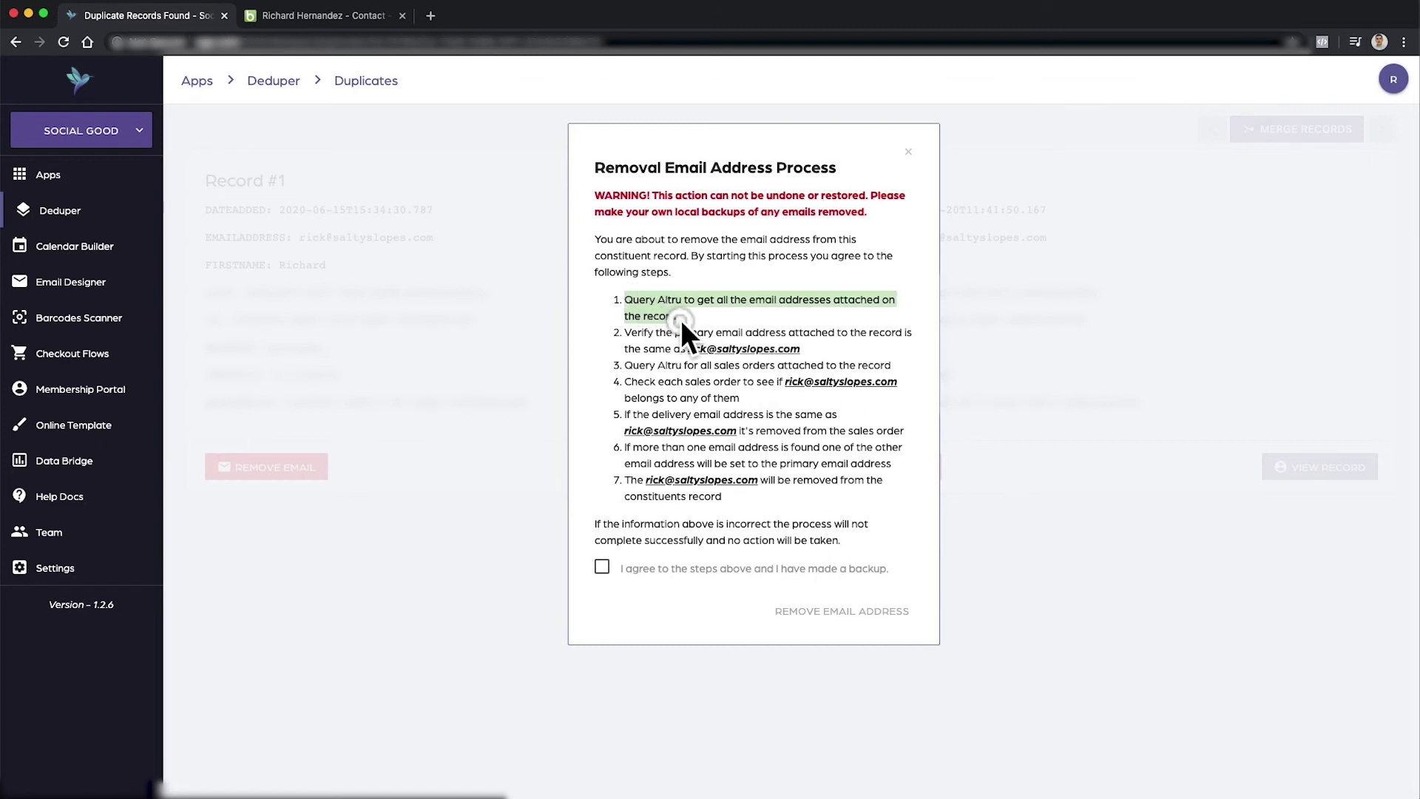
triple_click(629, 301)
drag(627, 336, 611, 303)
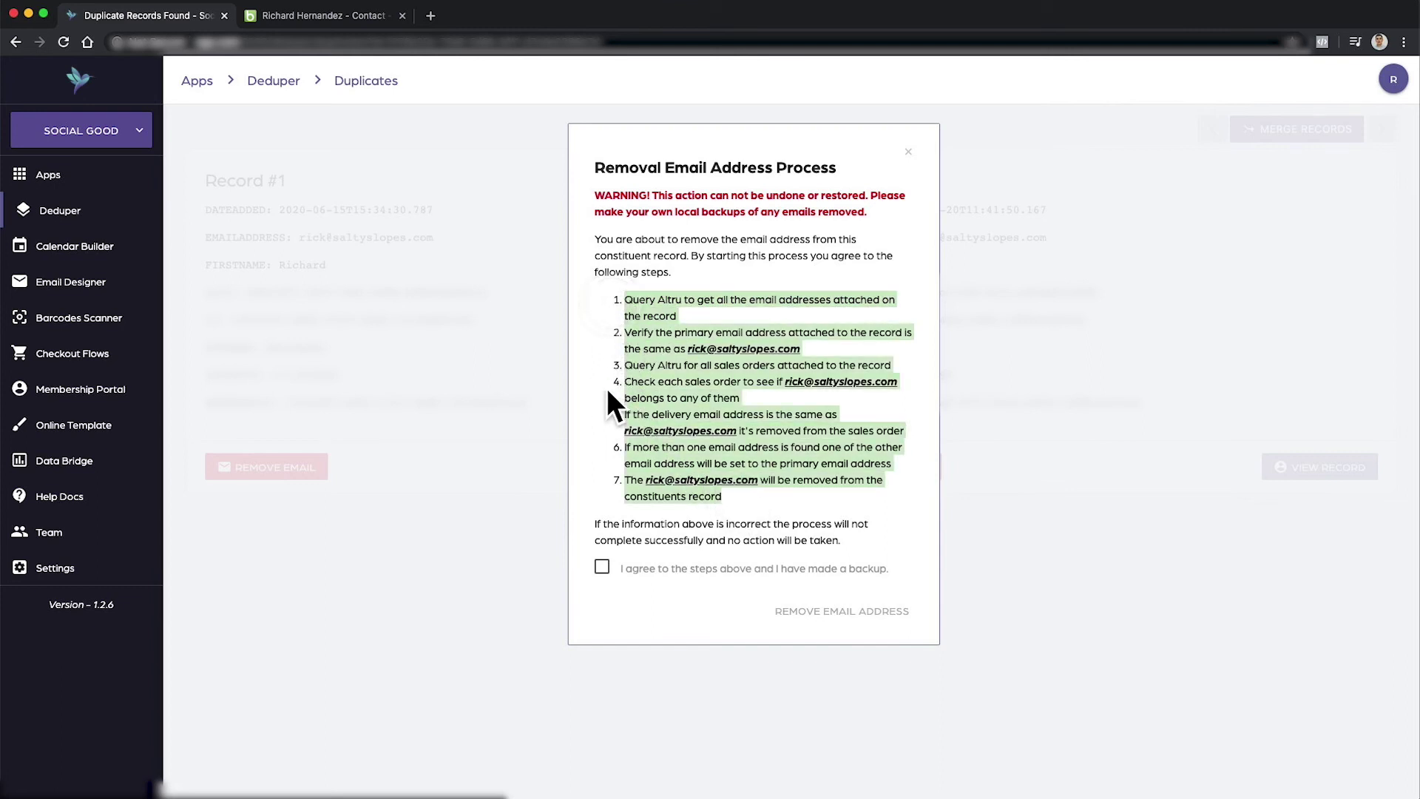
click(749, 406)
click(602, 566)
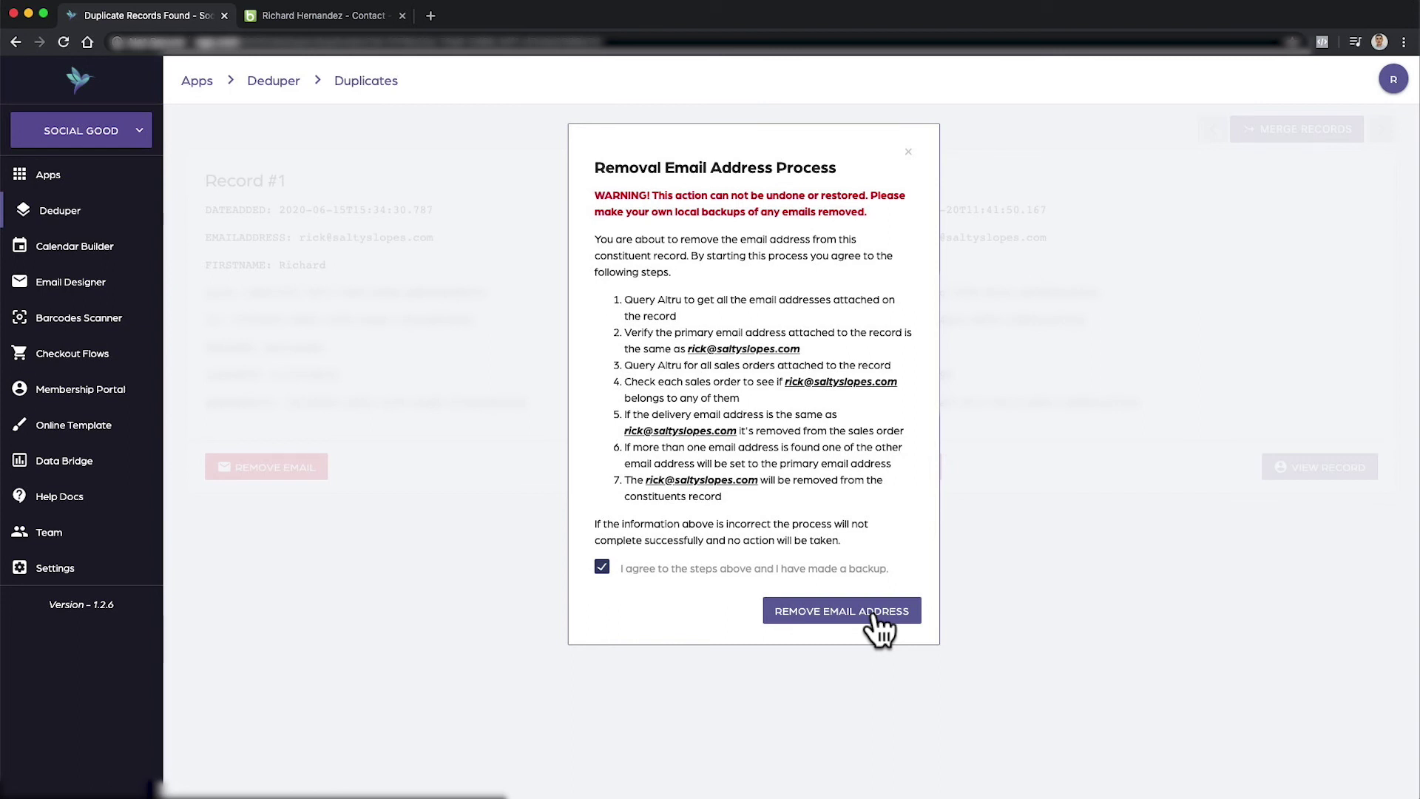
click(880, 619)
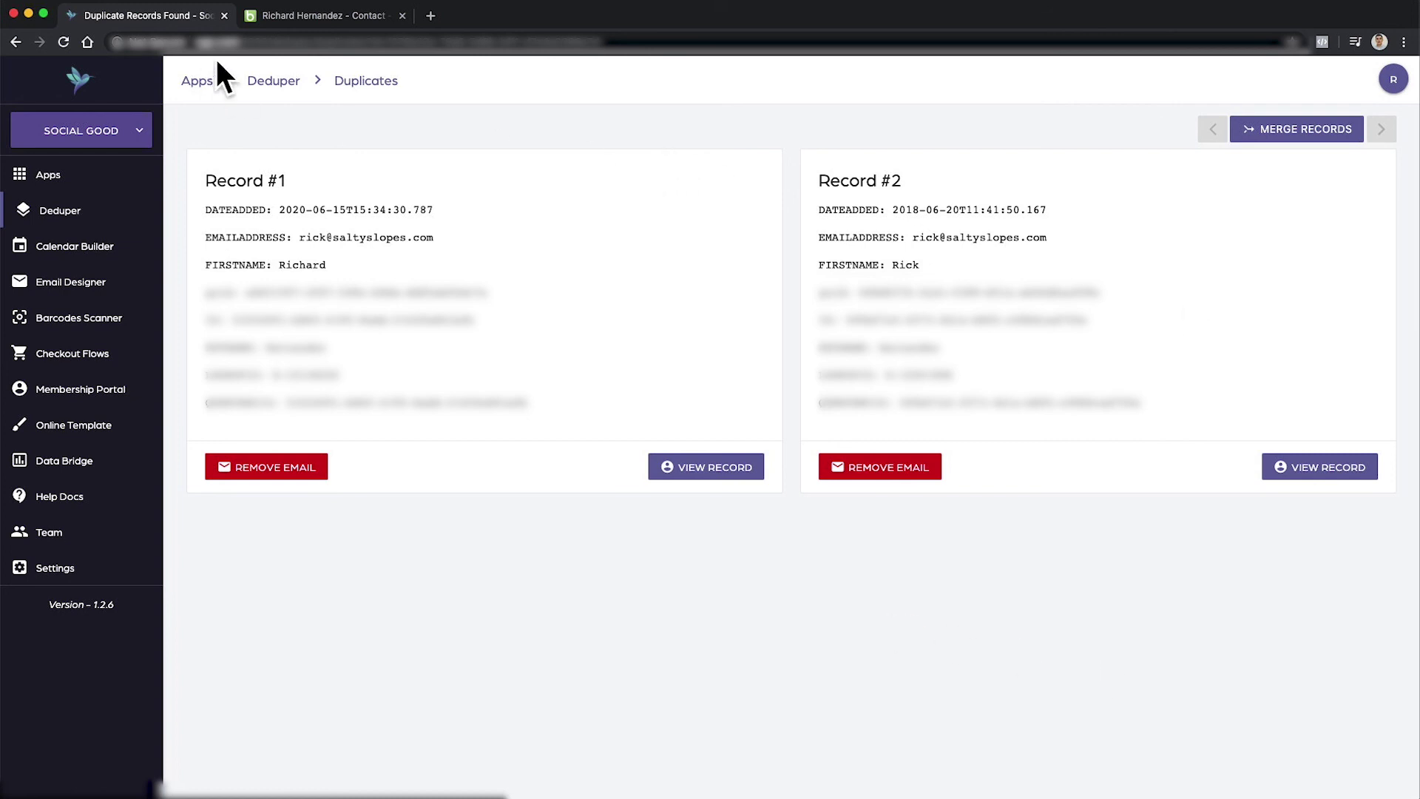
Step: Reload the constituent's contact details in Altru, check the email addresses, and close the record
click(275, 16)
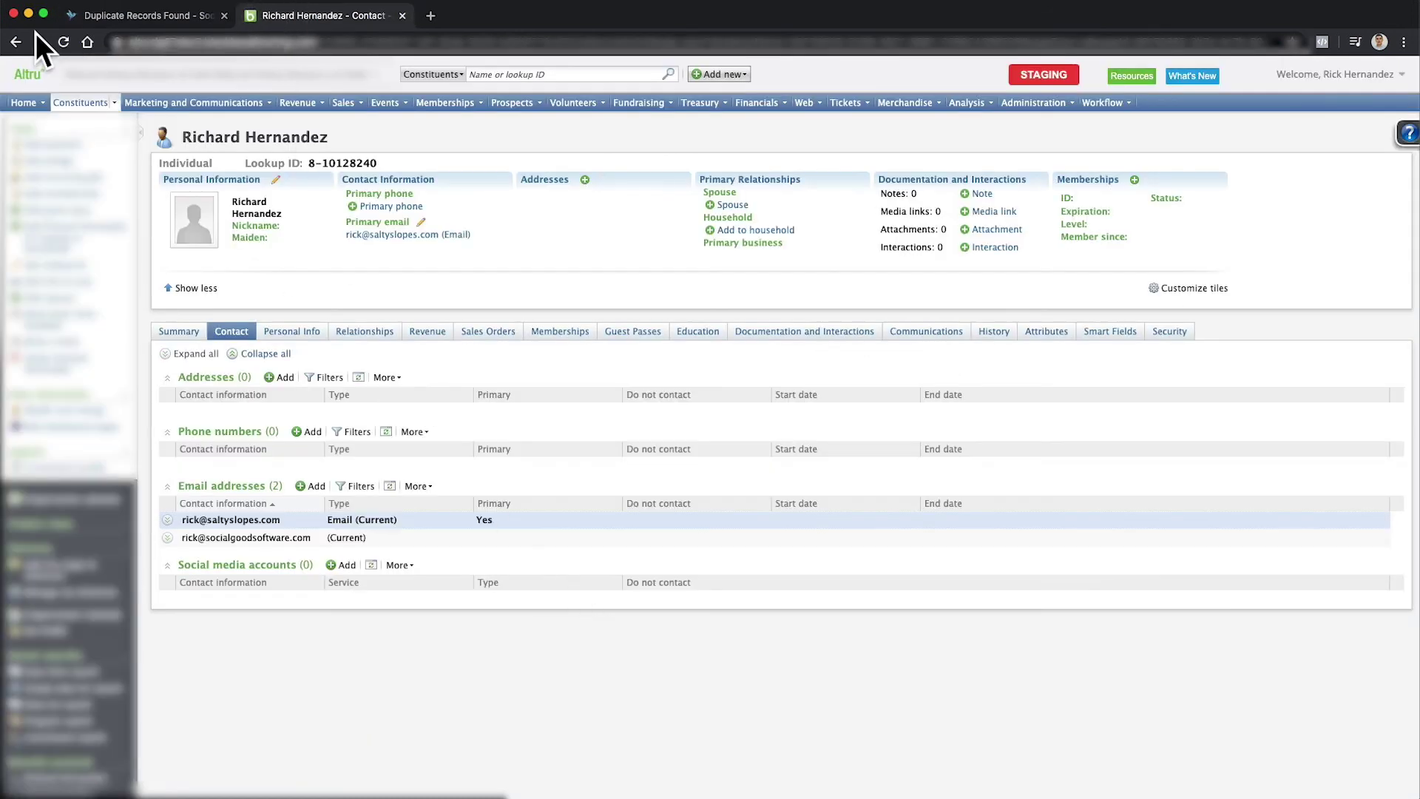
click(65, 42)
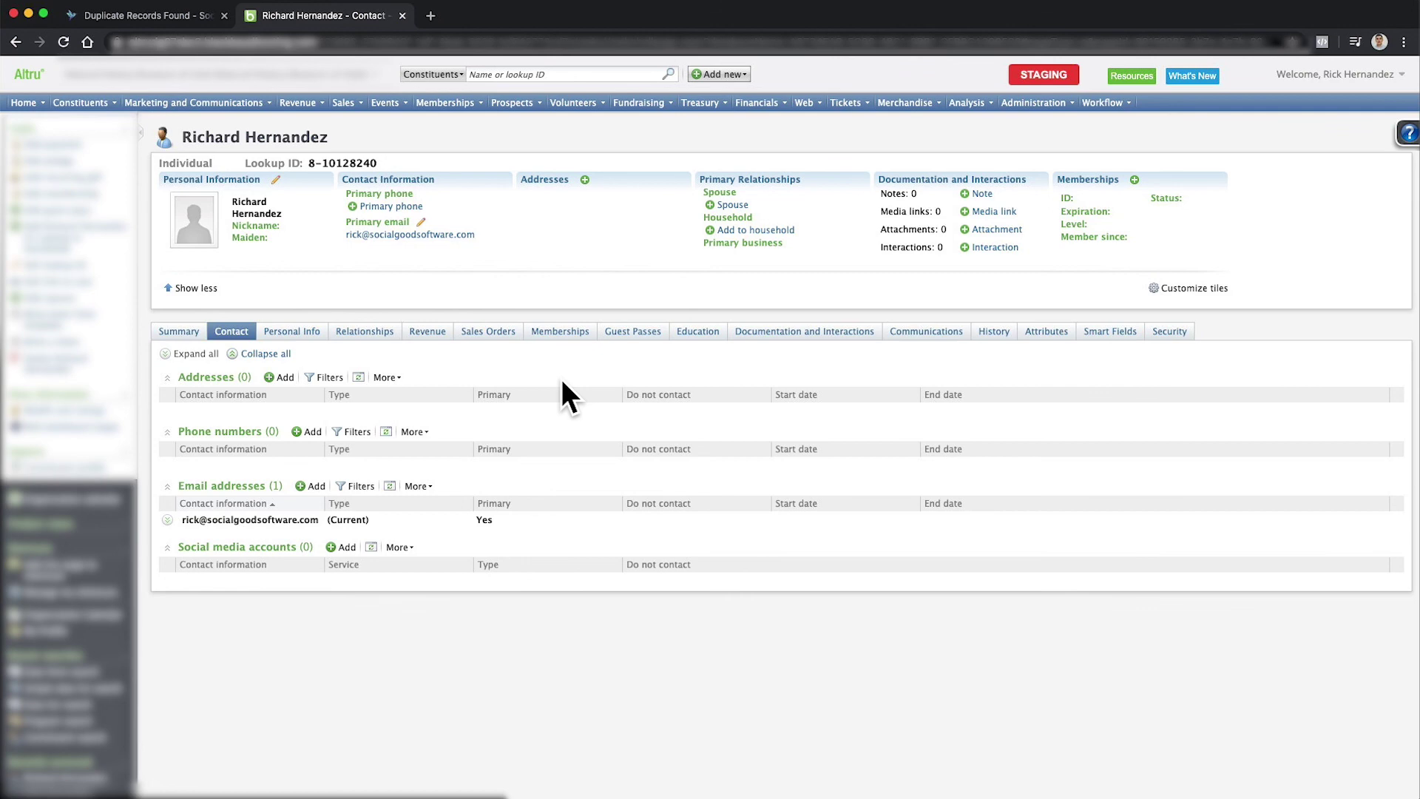
click(402, 16)
Step: Start removing the email address from Record #2 in the Deduper
click(840, 468)
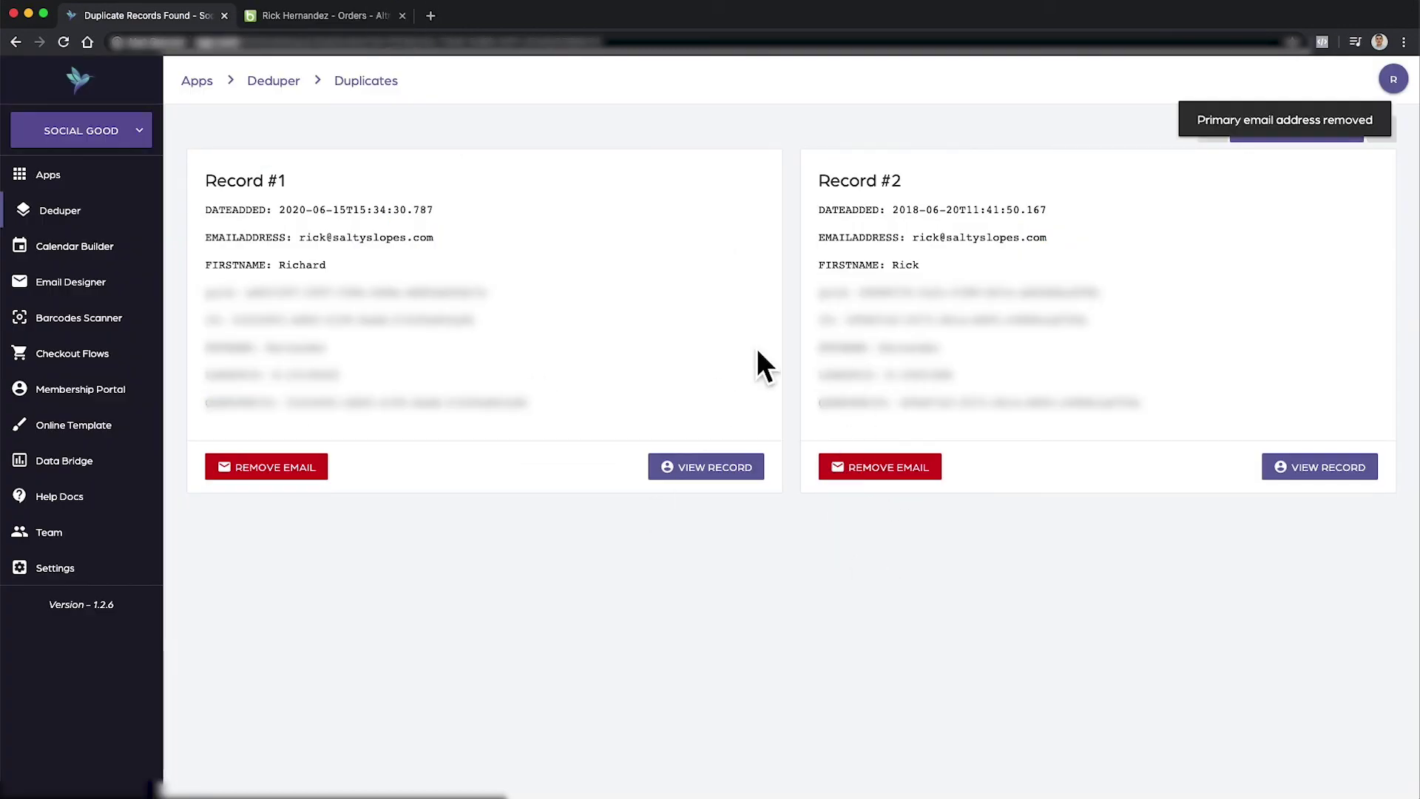